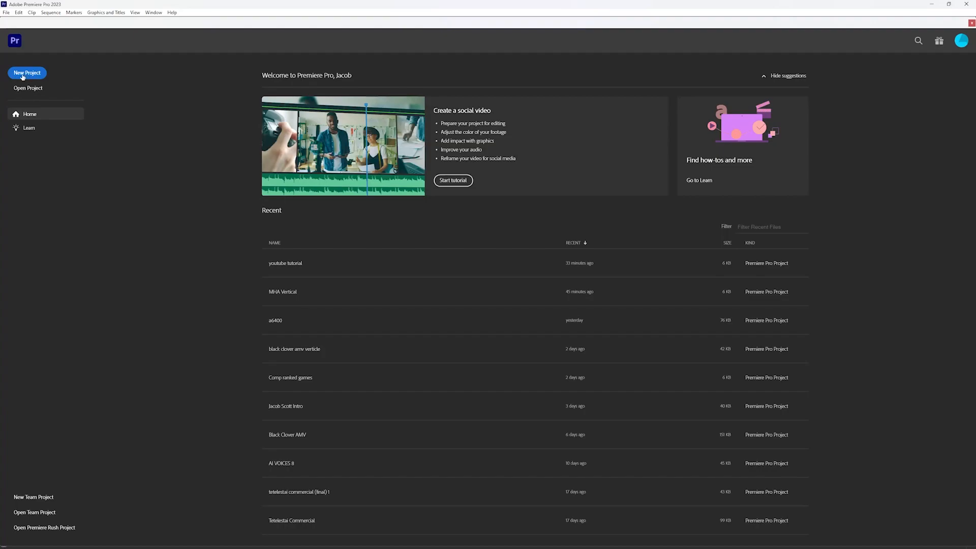
# Create a new project named "Youtube Tutorial", replacing the existing project of the same name
pyautogui.click(23, 76)
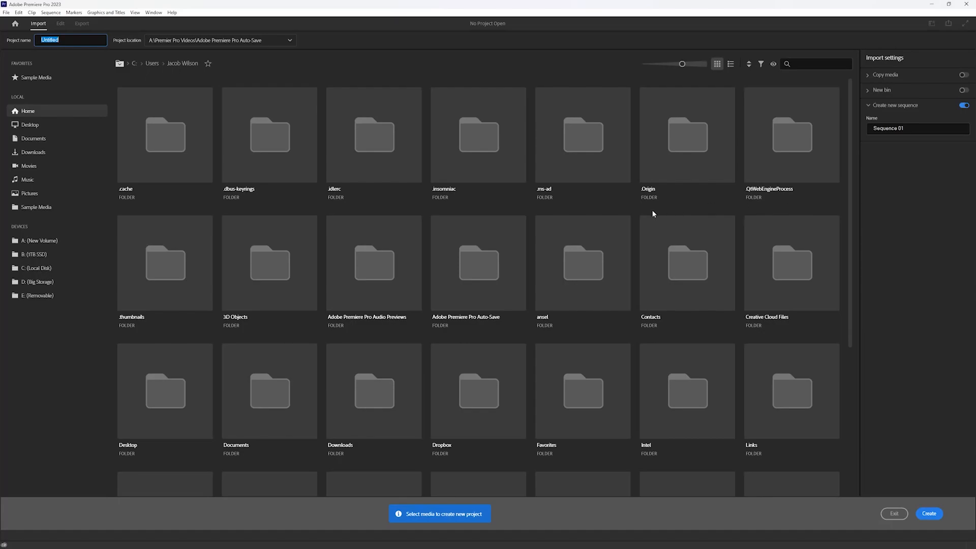
pyautogui.scroll(-4, 653, 213)
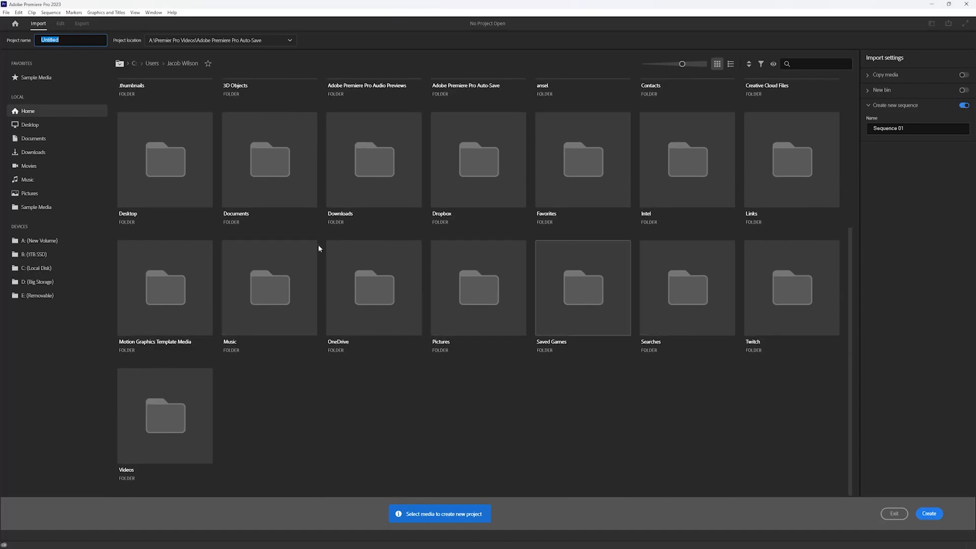
pyautogui.scroll(4, 318, 282)
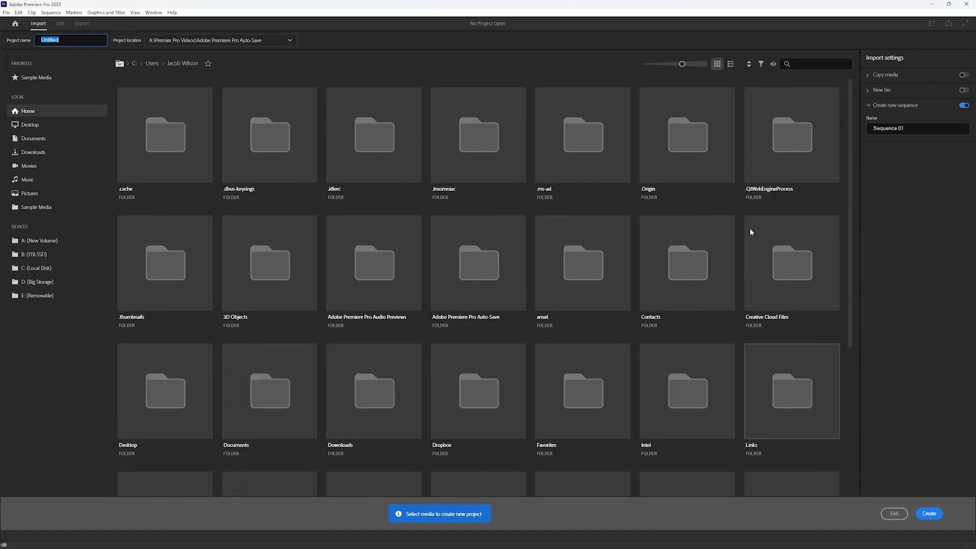
pyautogui.click(65, 37)
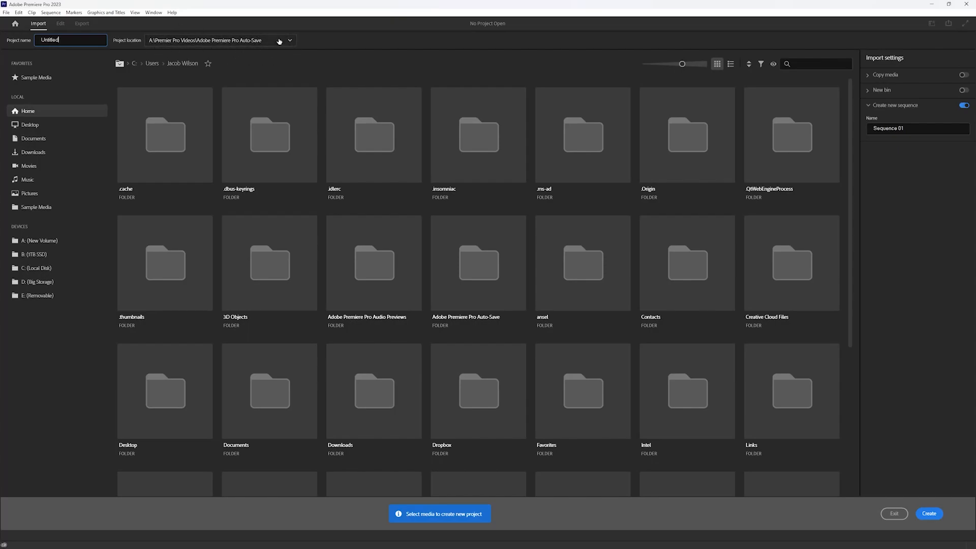
pyautogui.moveTo(76, 40); pyautogui.dragTo(32, 45)
pyautogui.write('Youtube Tutorial')
pyautogui.click(930, 514)
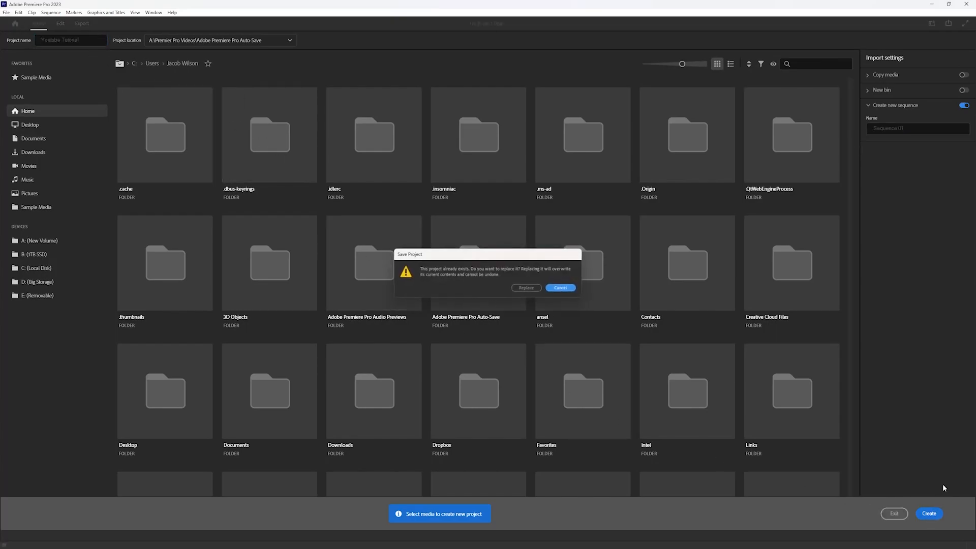
pyautogui.click(526, 287)
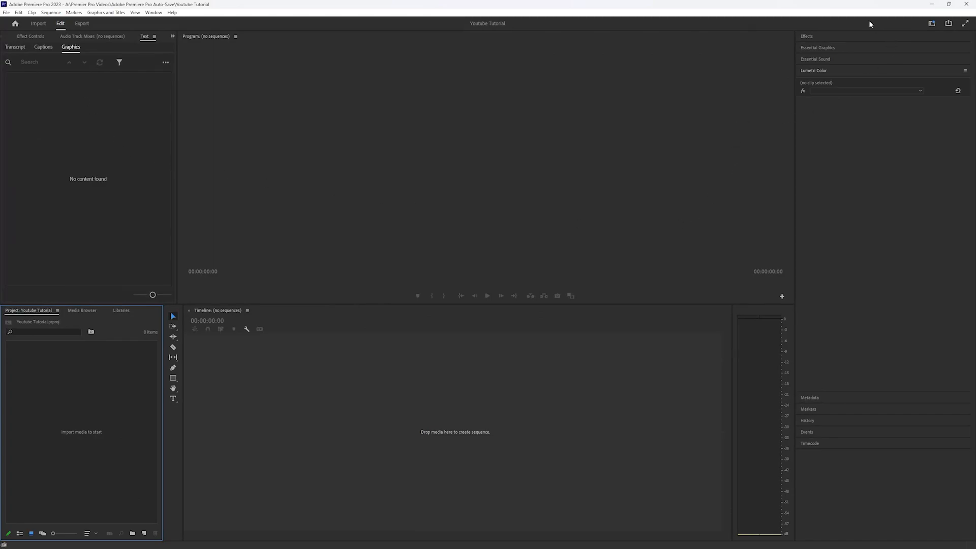
# Collapse the Lumetri Color panel and bring up the Source monitor
pyautogui.click(813, 71)
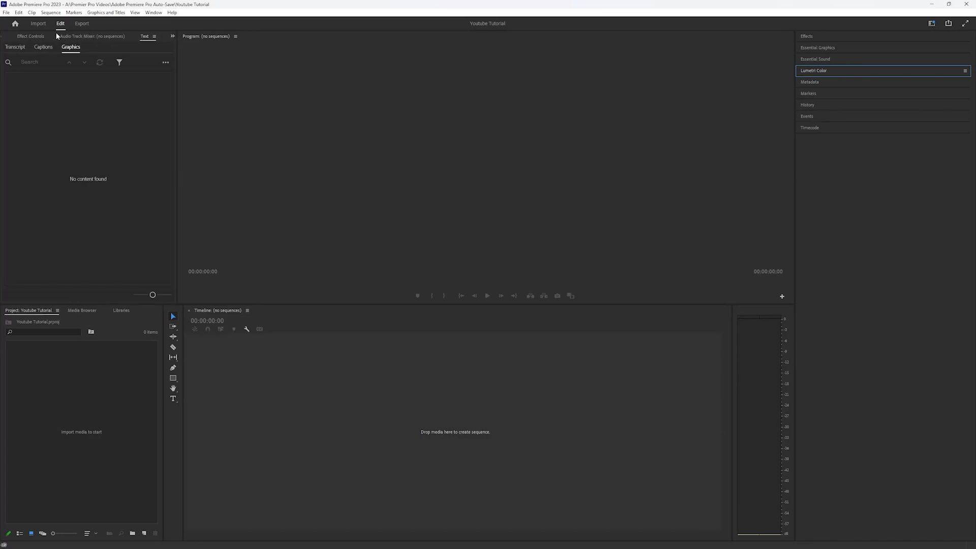
pyautogui.click(9, 39)
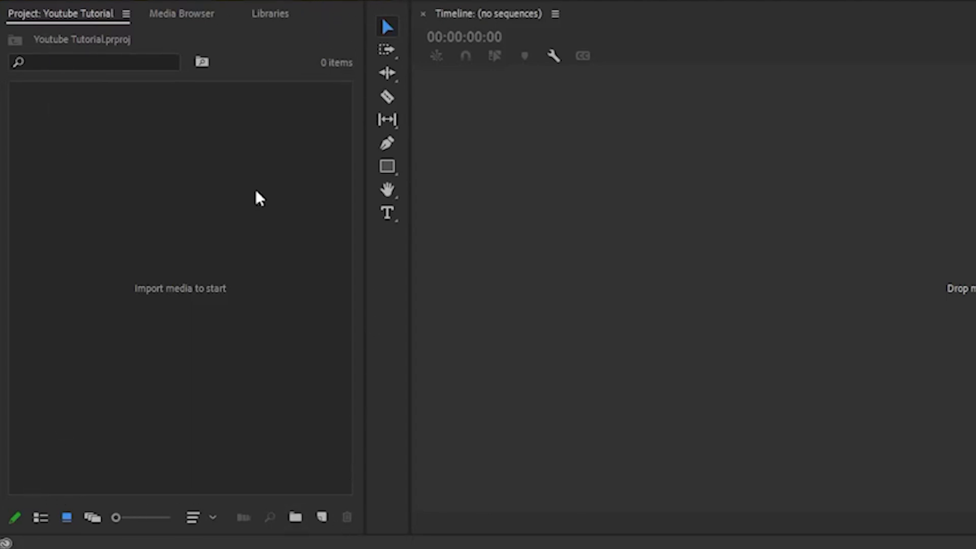
# Import the video file black clover 1.mp4 into the project and deselect it
pyautogui.doubleClick(175, 306)
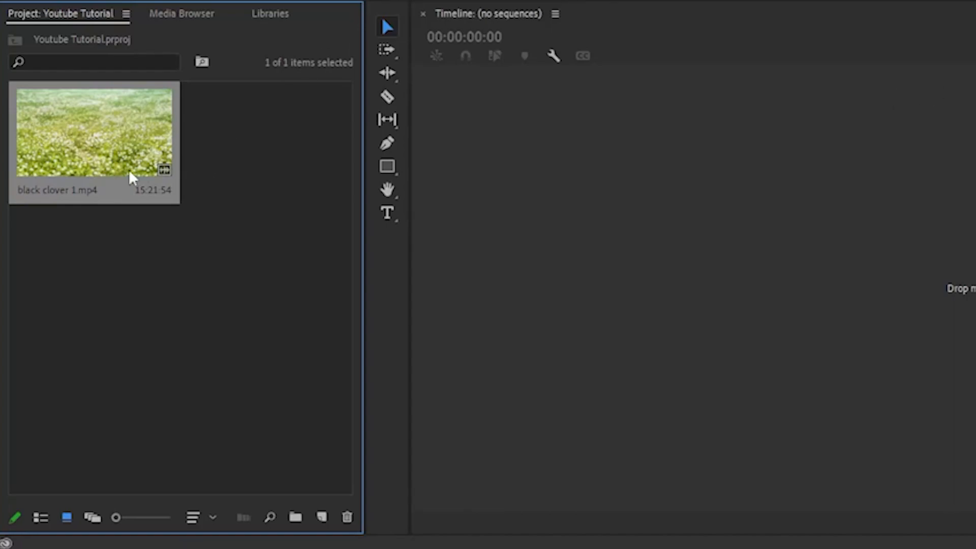
pyautogui.click(275, 279)
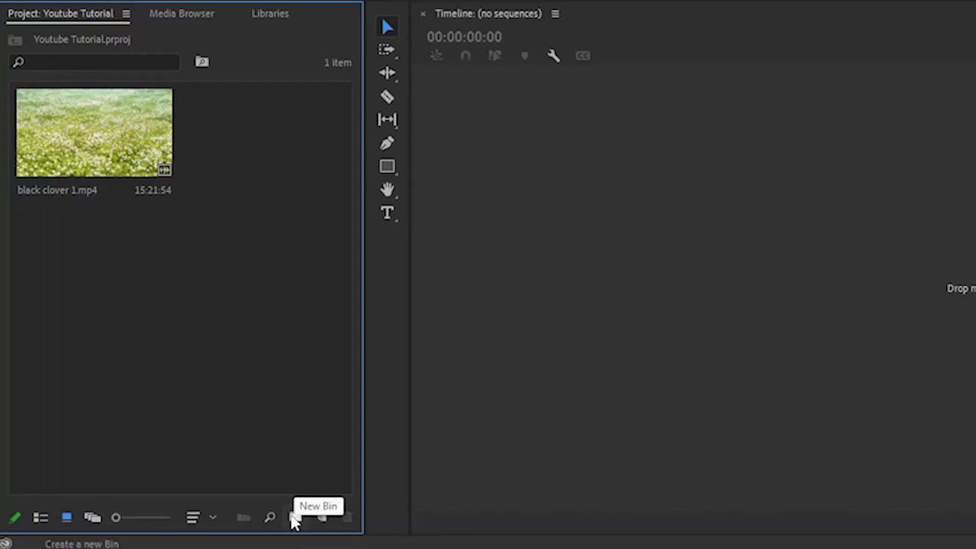
# Create a bin named "intro amv clip" and move black clover 1.mp4 into it
pyautogui.click(295, 519)
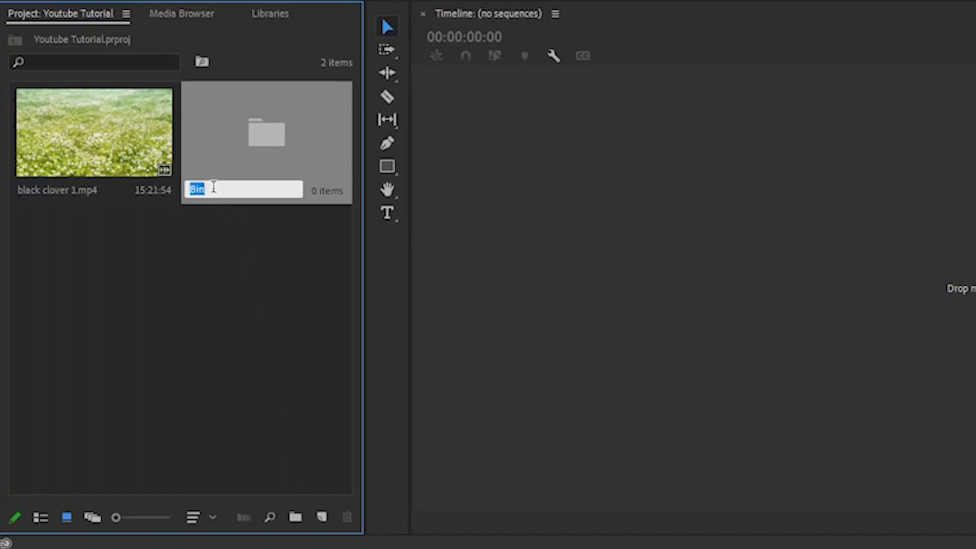
pyautogui.write('intro amv clip')
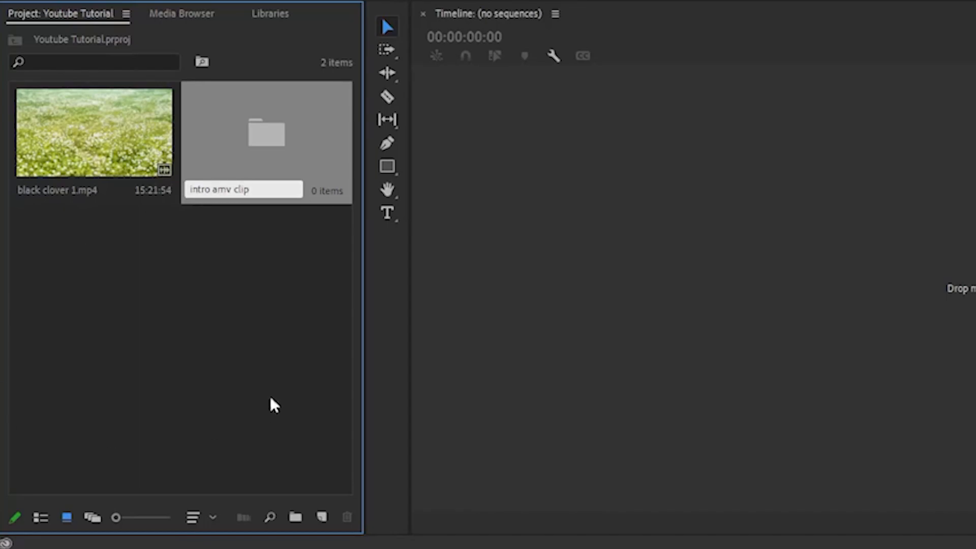
pyautogui.click(258, 354)
pyautogui.moveTo(100, 148); pyautogui.dragTo(270, 136)
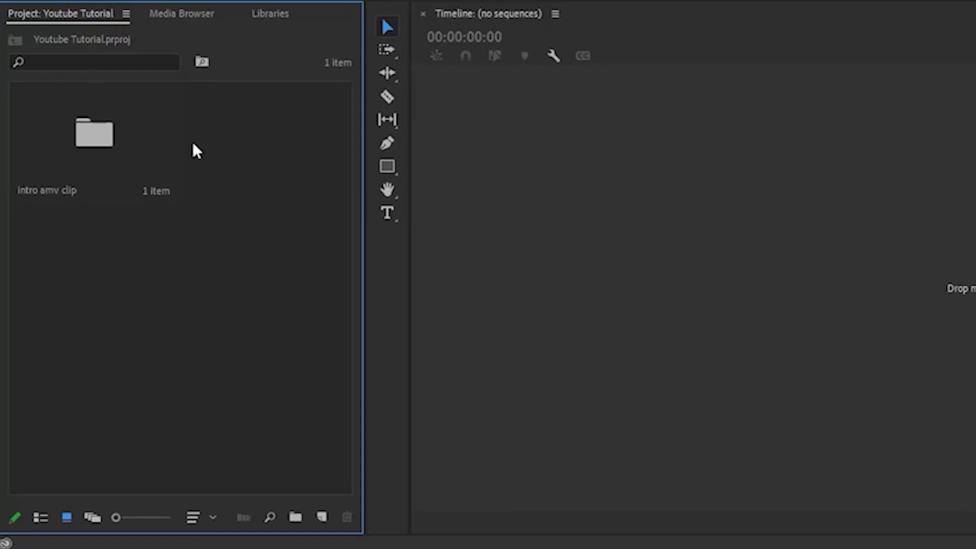
# Open the intro amv clip bin and compare its contents with the project's top level
pyautogui.doubleClick(92, 144)
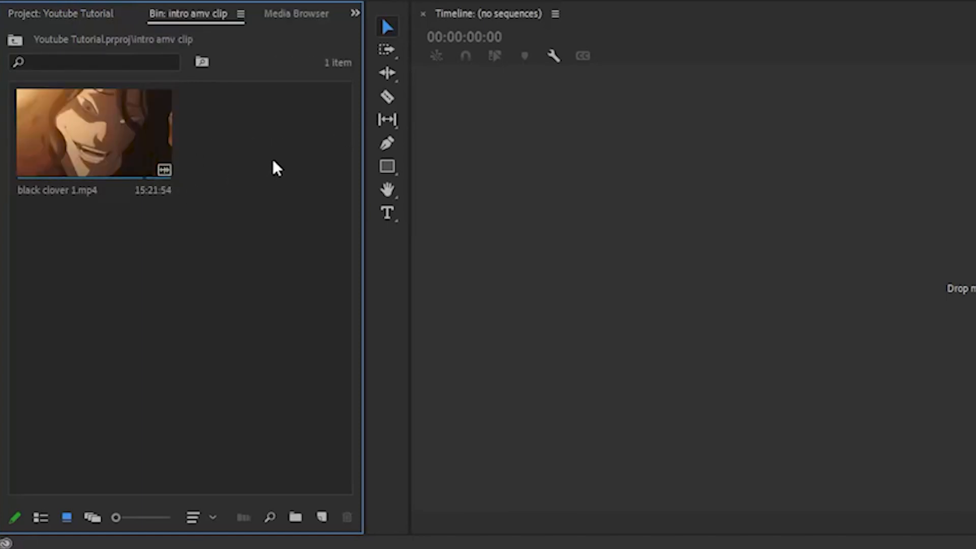
pyautogui.click(78, 15)
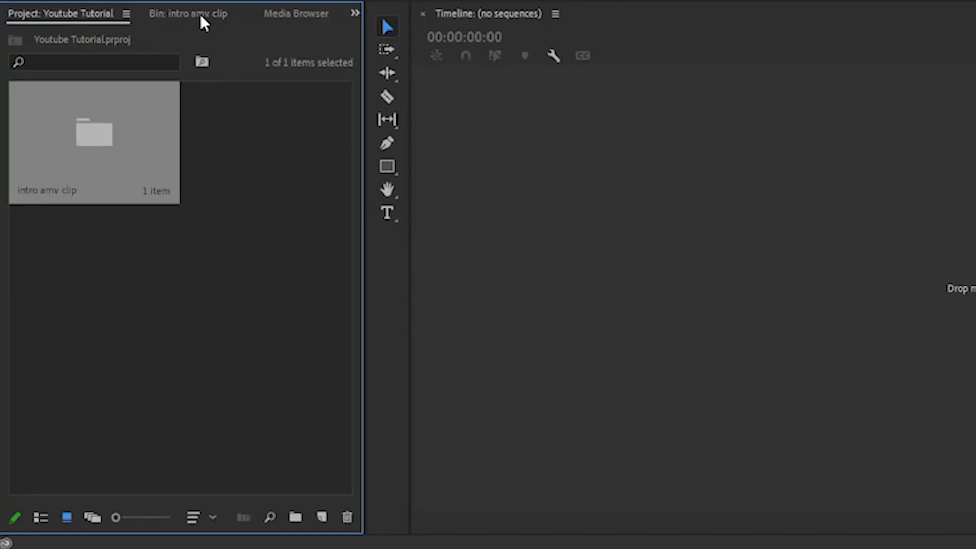
pyautogui.click(202, 20)
pyautogui.click(277, 15)
pyautogui.click(142, 18)
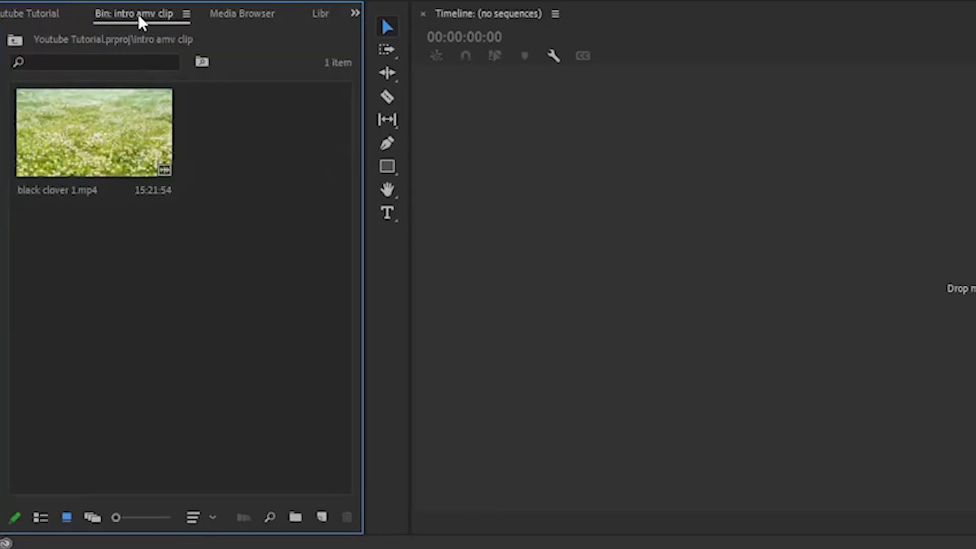
pyautogui.click(40, 18)
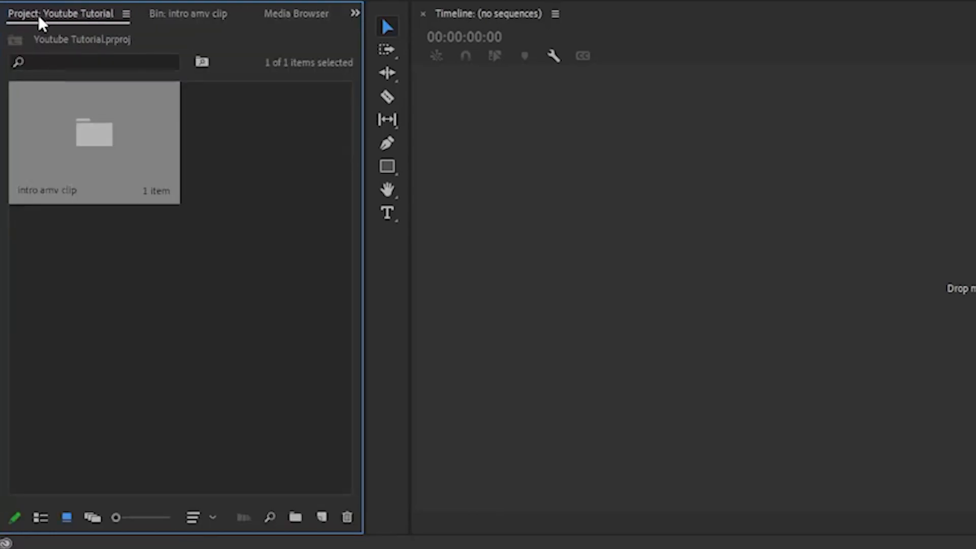
pyautogui.click(188, 18)
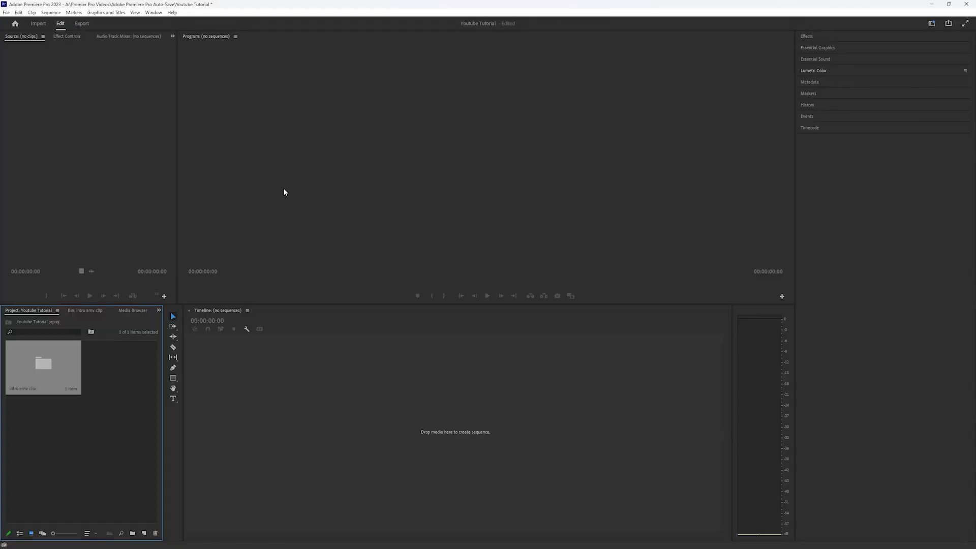
# Create a sequence by placing black clover 1.mp4 from the intro amv clip bin on the empty timeline
pyautogui.click(112, 423)
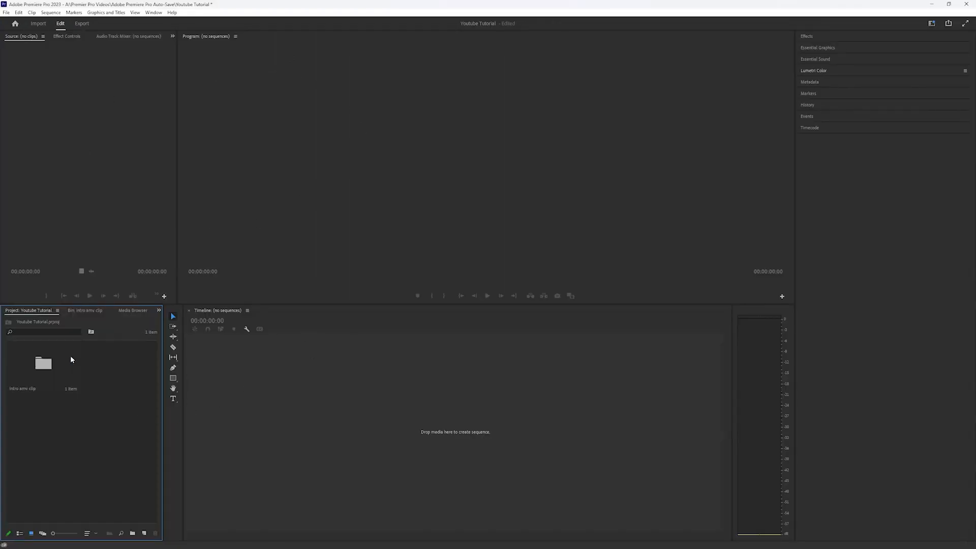
pyautogui.doubleClick(48, 367)
pyautogui.click(26, 360)
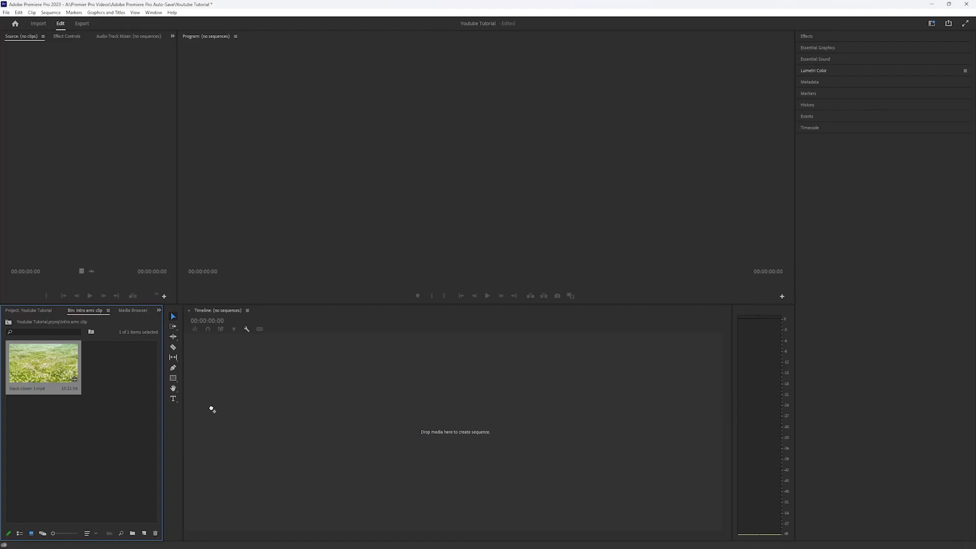
pyautogui.moveTo(418, 423); pyautogui.dragTo(416, 417)
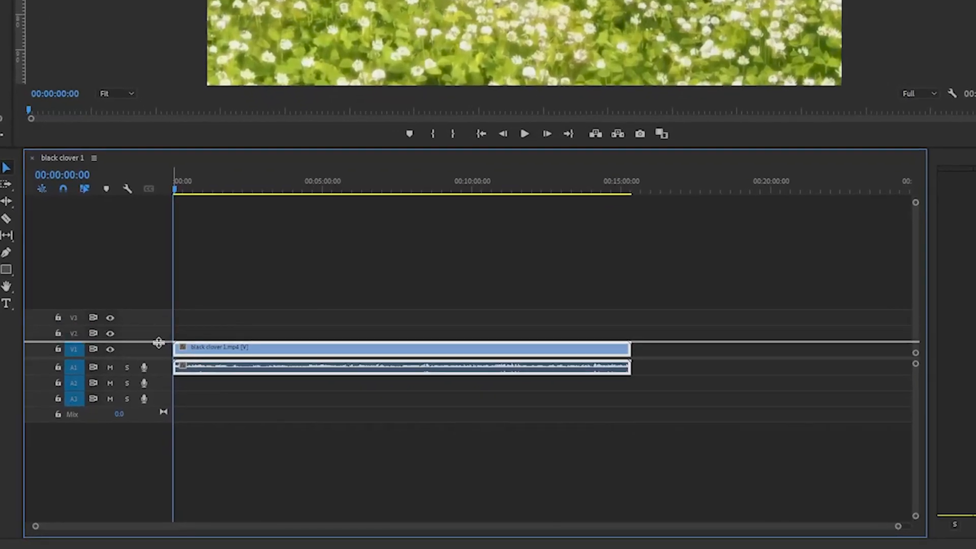
# Increase the height of the Video 1 and Audio 1 tracks to show the clip's thumbnail and waveform
pyautogui.moveTo(158, 342); pyautogui.dragTo(159, 311)
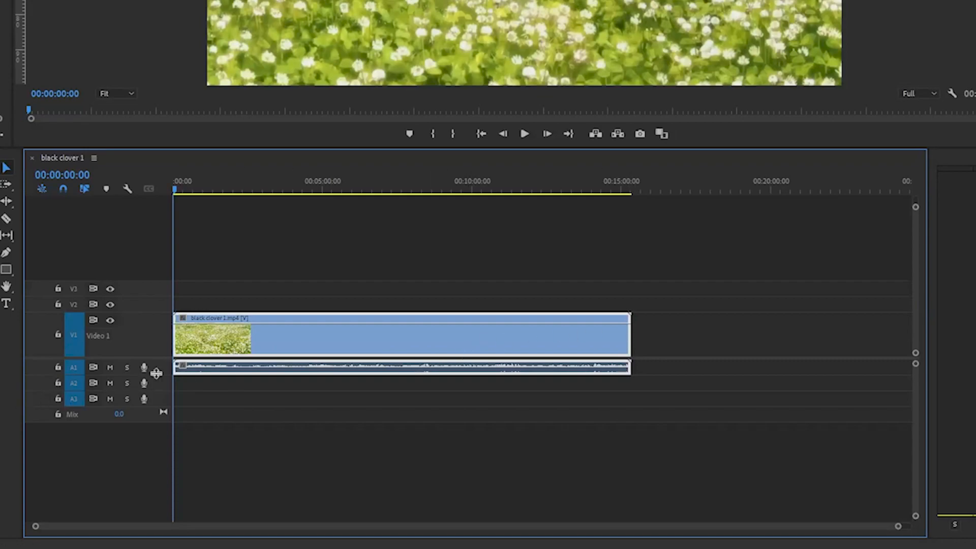
pyautogui.moveTo(157, 375); pyautogui.dragTo(156, 405)
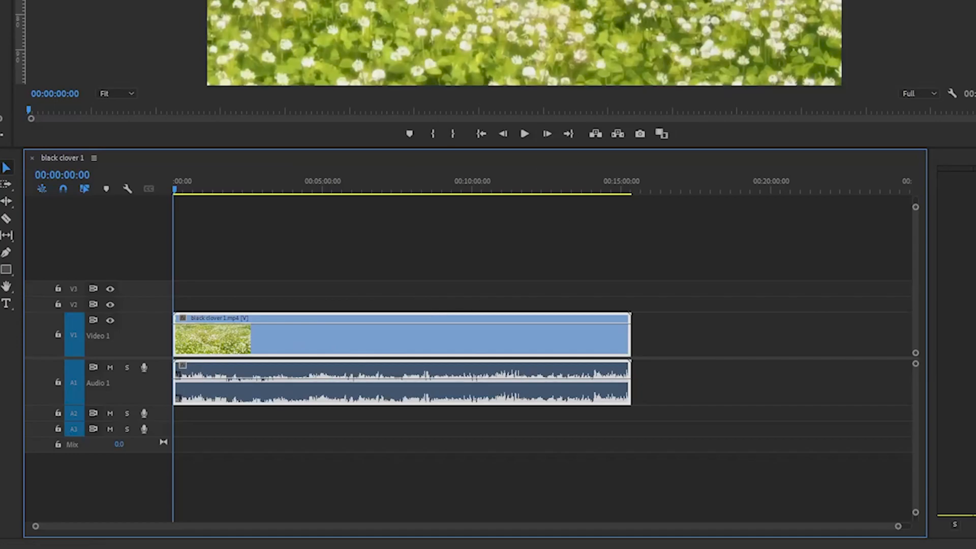
# Scrub through the sequence to about 00:03:10:43 and return the playhead to the start
pyautogui.moveTo(175, 190); pyautogui.dragTo(280, 273)
pyautogui.moveTo(297, 305); pyautogui.dragTo(317, 305)
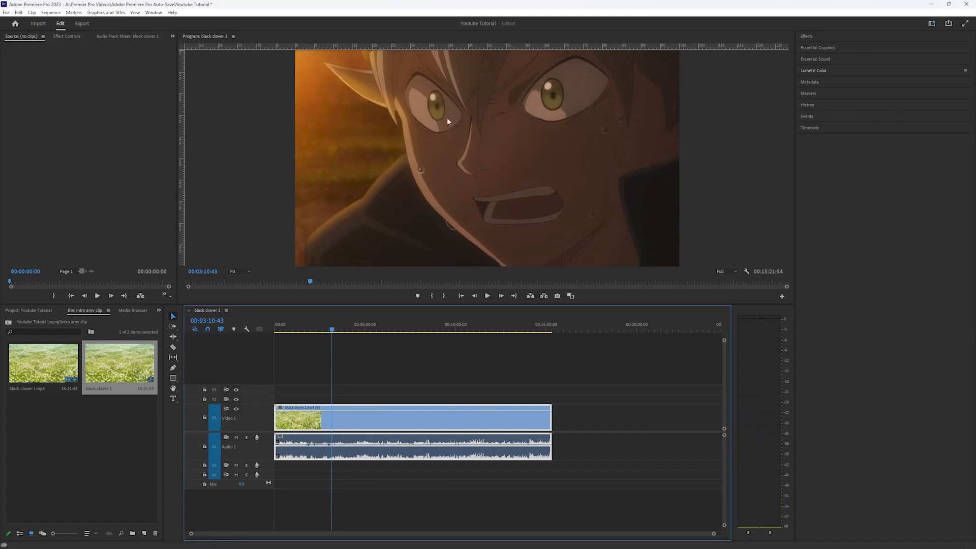
pyautogui.press('Home')
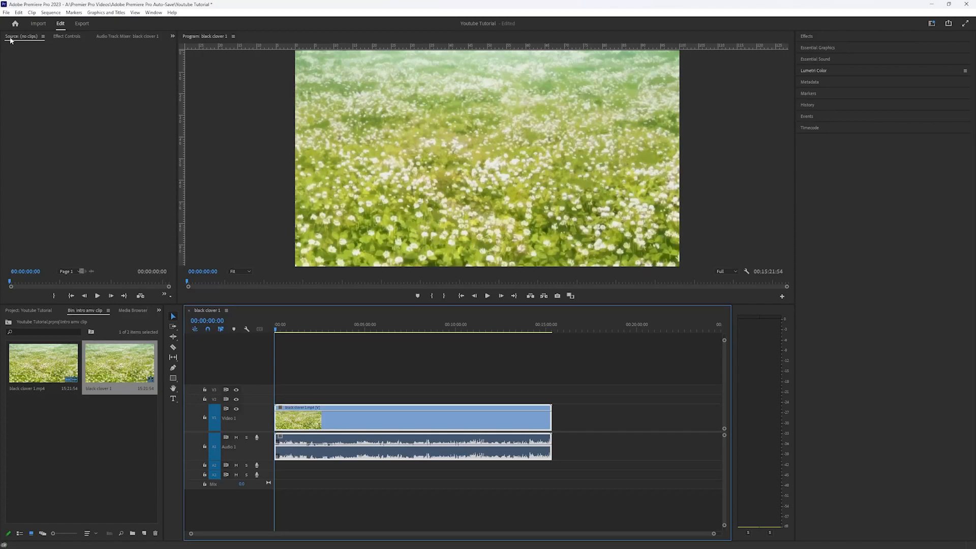
# Load the timeline clip in the Source monitor, show its Effect Controls and widen that panel
pyautogui.doubleClick(308, 422)
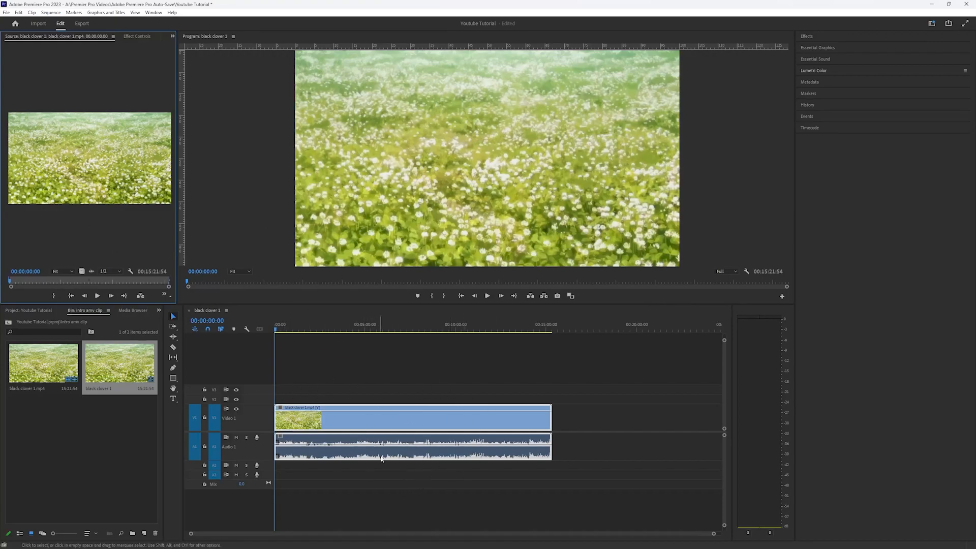
pyautogui.click(135, 35)
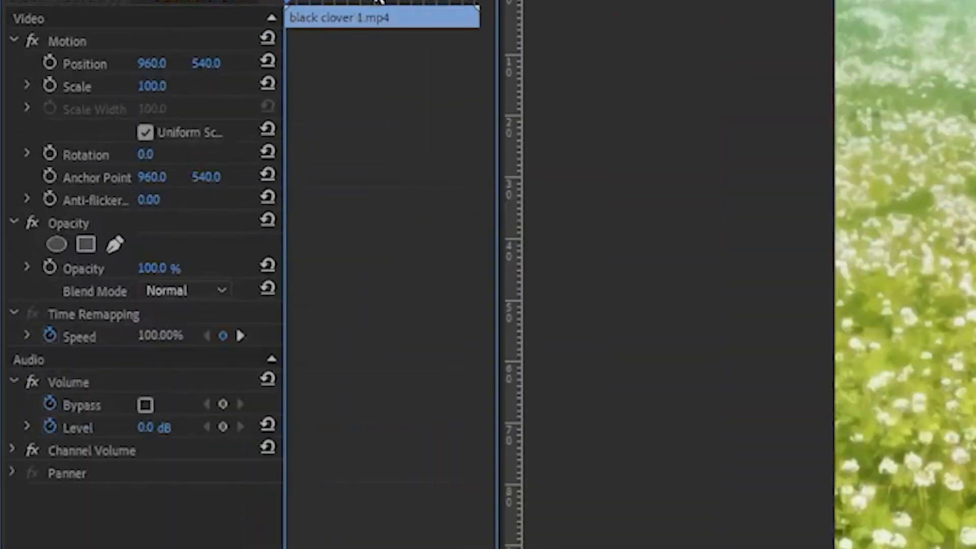
pyautogui.moveTo(500, 275); pyautogui.dragTo(625, 274)
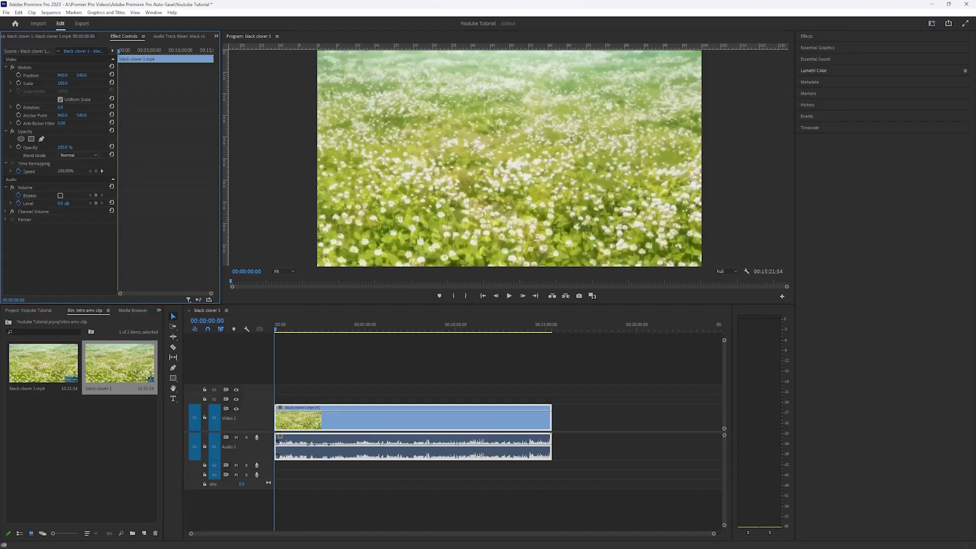
# Try scaling the clip up slightly and reset its Scale parameter
pyautogui.moveTo(62, 83); pyautogui.dragTo(93, 76)
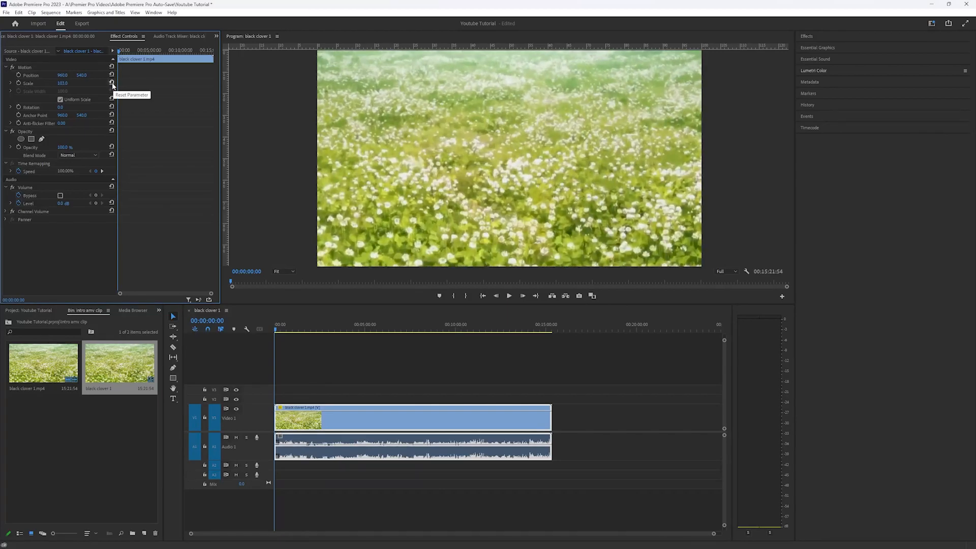
pyautogui.click(112, 84)
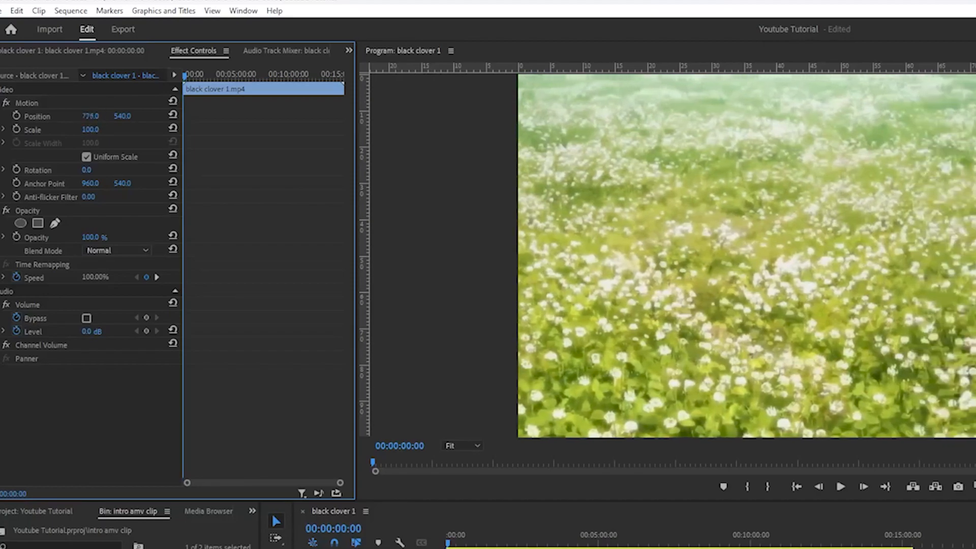
# Try moving the clip horizontally to about 779 and vertically to about -52, resetting Position after each change
pyautogui.moveTo(90, 116); pyautogui.dragTo(177, 122)
pyautogui.click(173, 116)
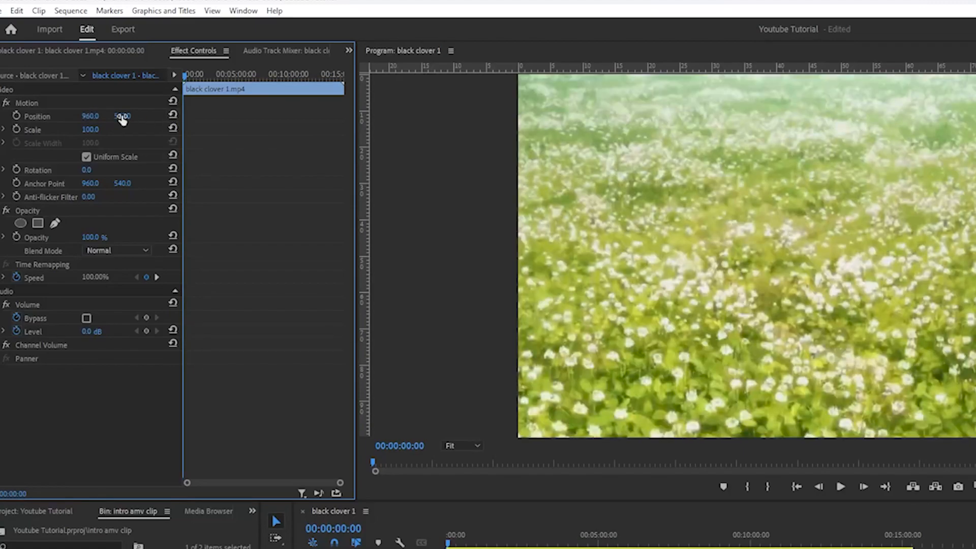
pyautogui.moveTo(122, 118); pyautogui.dragTo(5, 118)
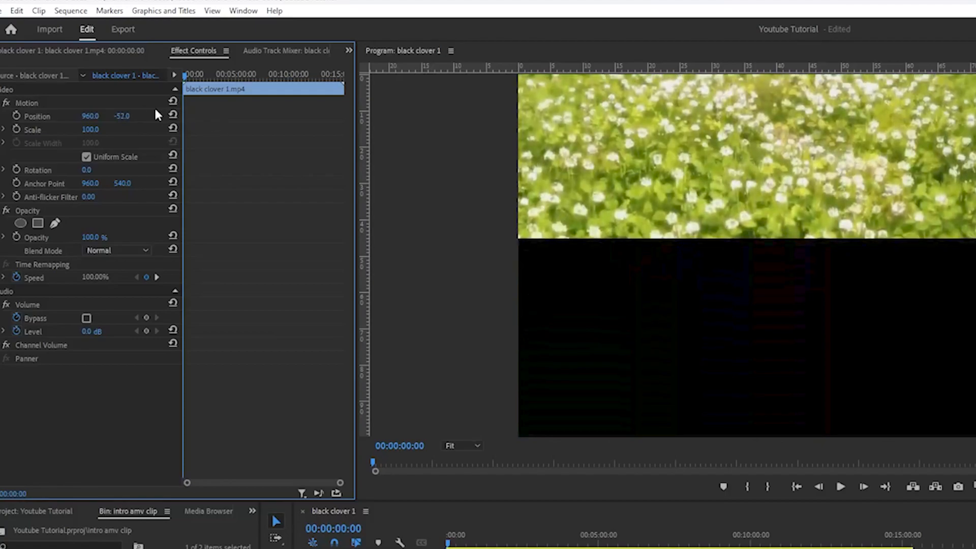
pyautogui.click(173, 115)
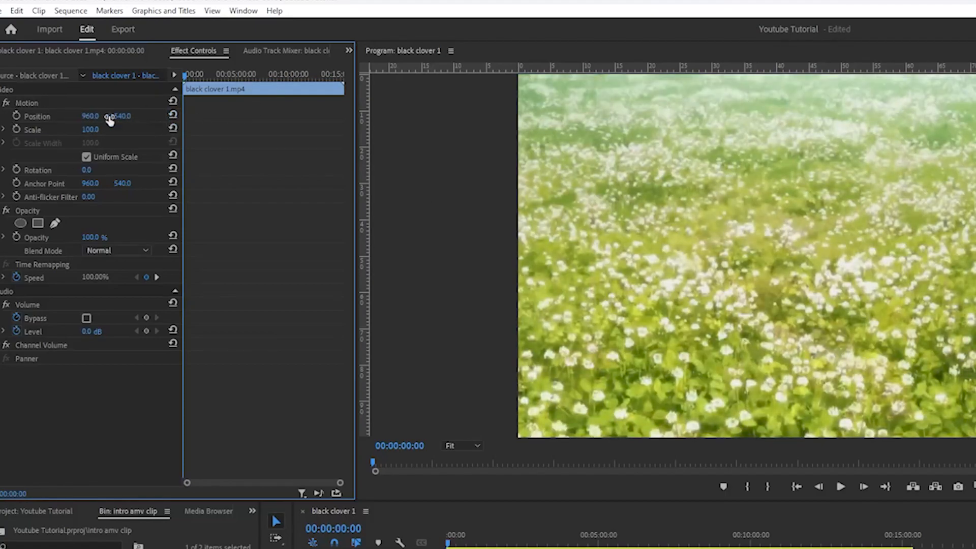
# Show the clip's anchor point in the Program monitor and deselect the property
pyautogui.click(40, 184)
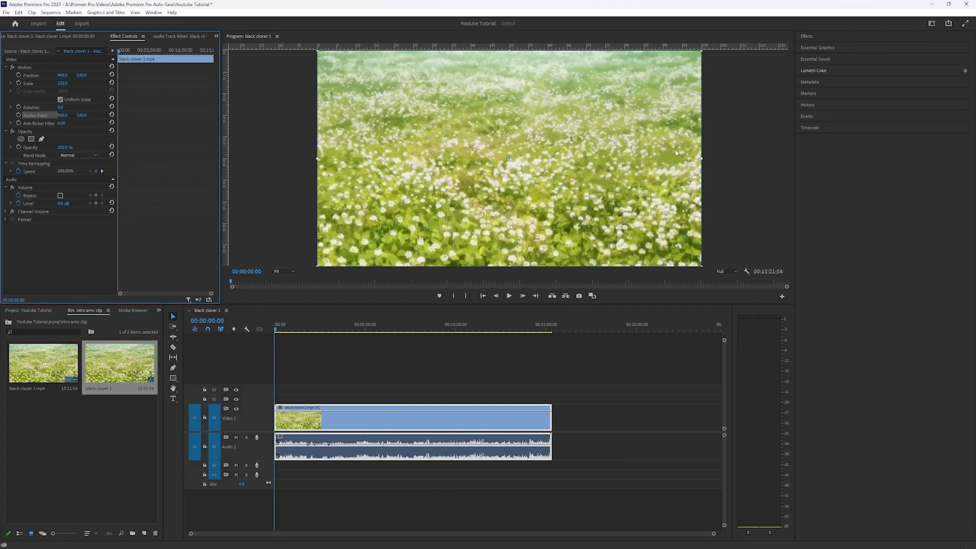
pyautogui.click(90, 215)
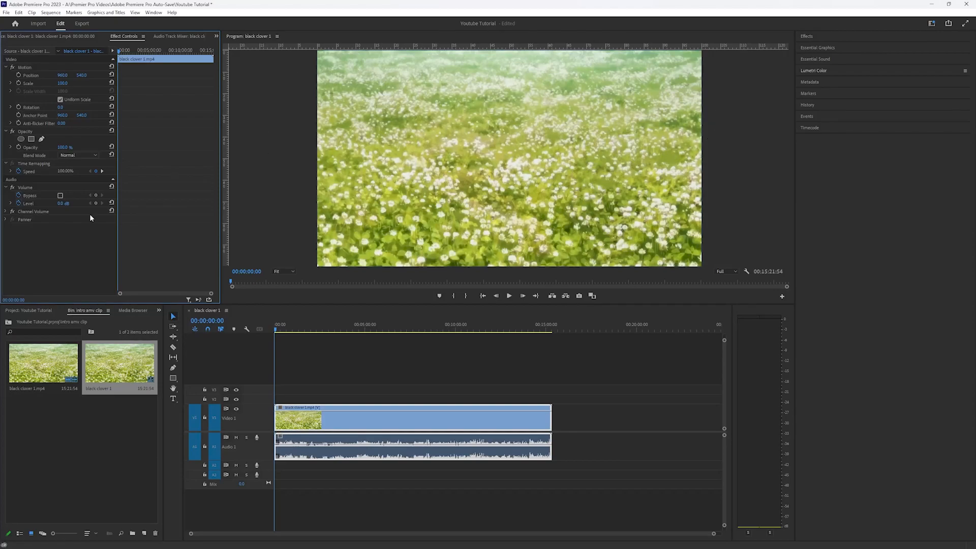
# Try setting the clip's opacity to 0 and bring it gradually back up to 100%
pyautogui.click(64, 147)
pyautogui.write('0')
pyautogui.press('Return')
pyautogui.moveTo(62, 148); pyautogui.dragTo(75, 147)
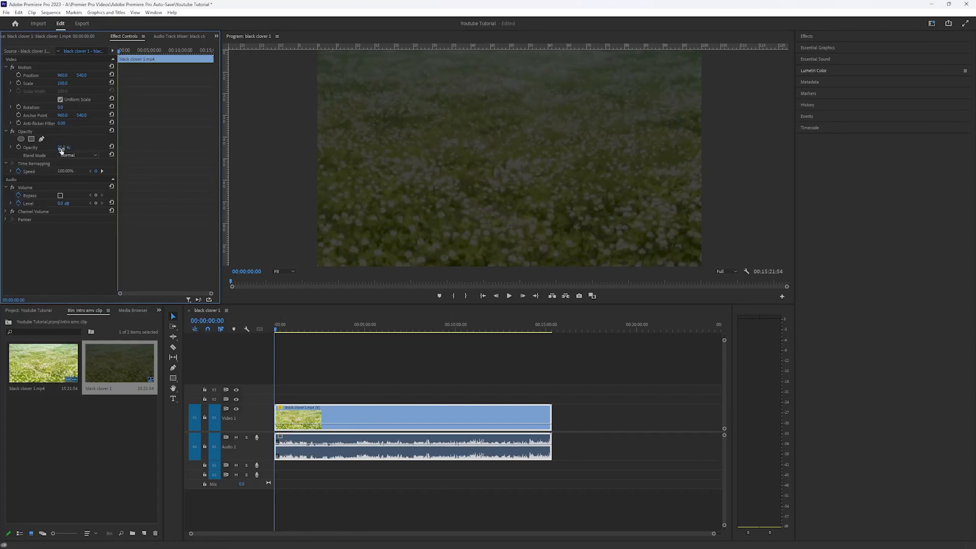
pyautogui.moveTo(64, 147); pyautogui.dragTo(104, 147)
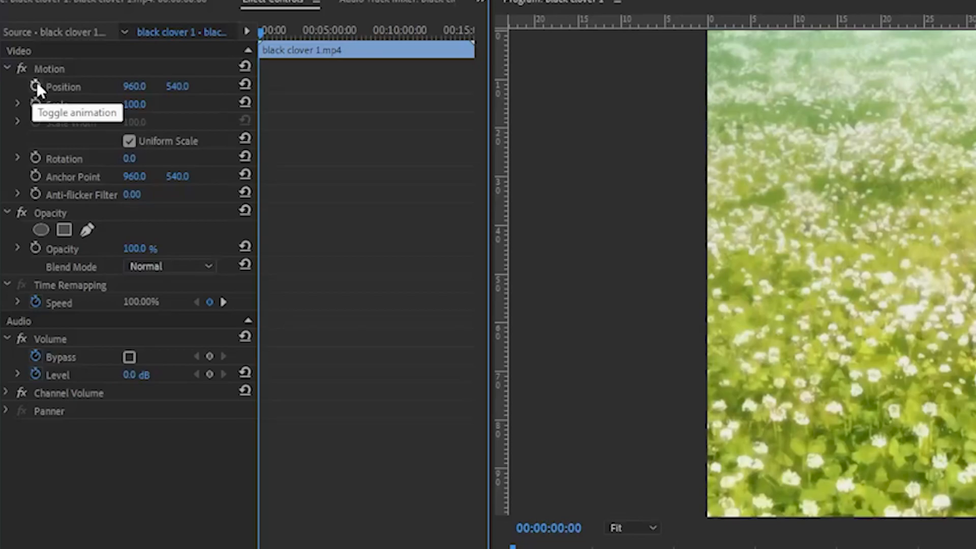
# Enable Position animation for the clip and shift its starting keyframe to 00:06:20:28, with the playhead on it
pyautogui.click(36, 85)
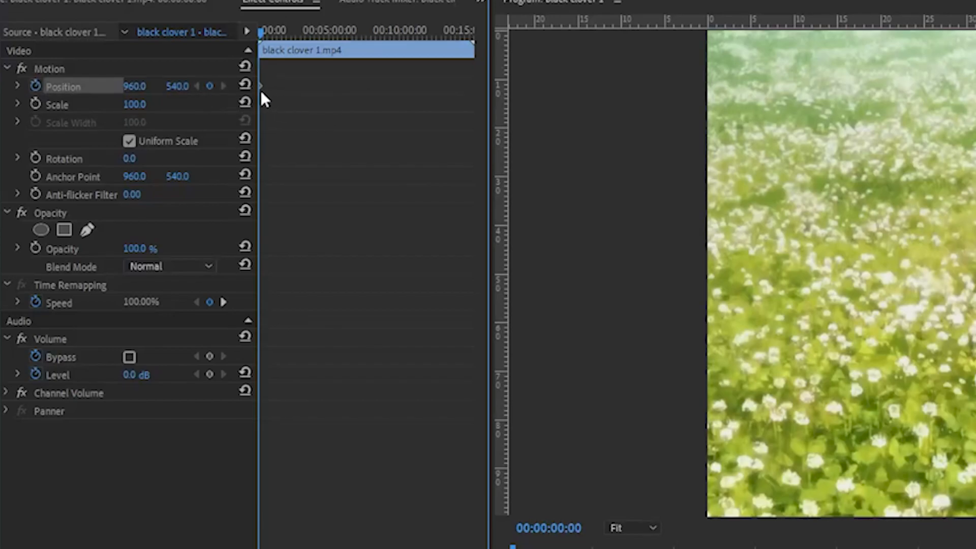
pyautogui.moveTo(260, 87); pyautogui.dragTo(336, 82)
pyautogui.moveTo(326, 33); pyautogui.dragTo(333, 34)
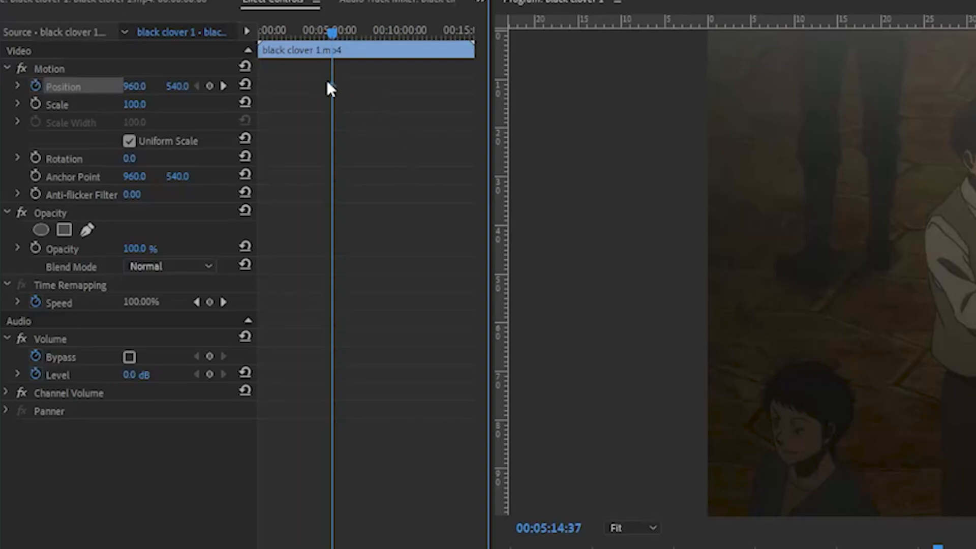
pyautogui.moveTo(331, 84); pyautogui.dragTo(347, 86)
pyautogui.moveTo(350, 32); pyautogui.dragTo(350, 30)
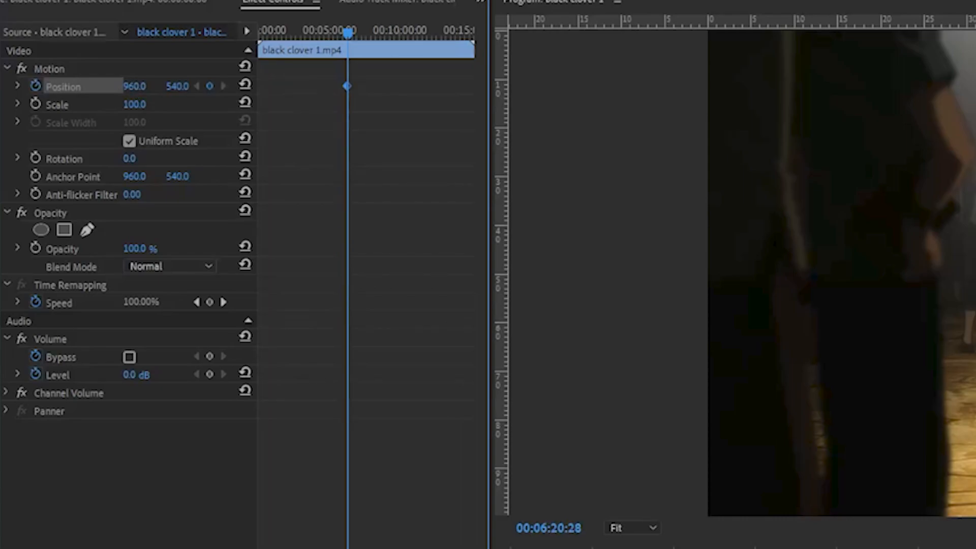
# Set the horizontal position to about 3007 at that keyframe and add a keyframe with reset Position at 00:04:23:24
pyautogui.moveTo(135, 86)
pyautogui.mouseDown()
pyautogui.moveTo(561, 86)
pyautogui.moveTo(138, 87)
pyautogui.mouseUp()
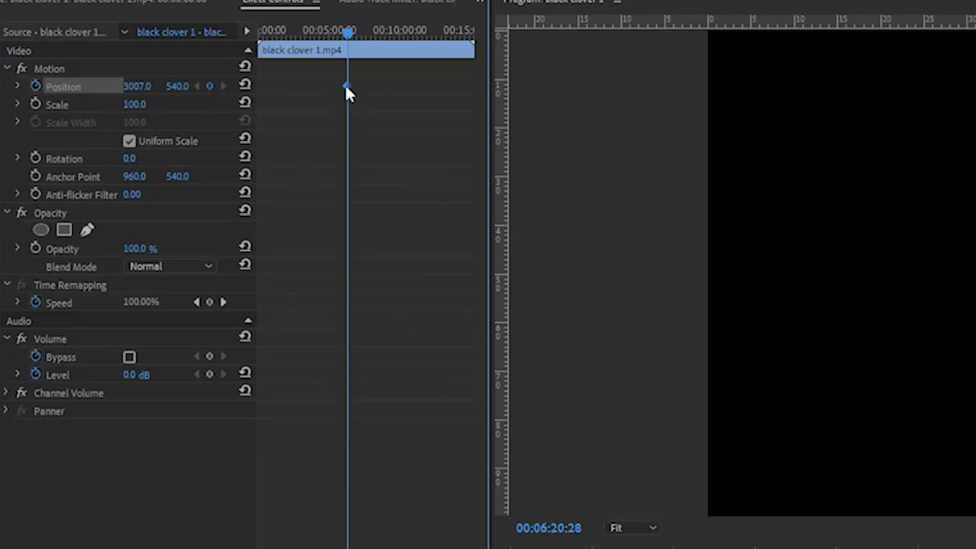
pyautogui.moveTo(347, 32); pyautogui.dragTo(319, 52)
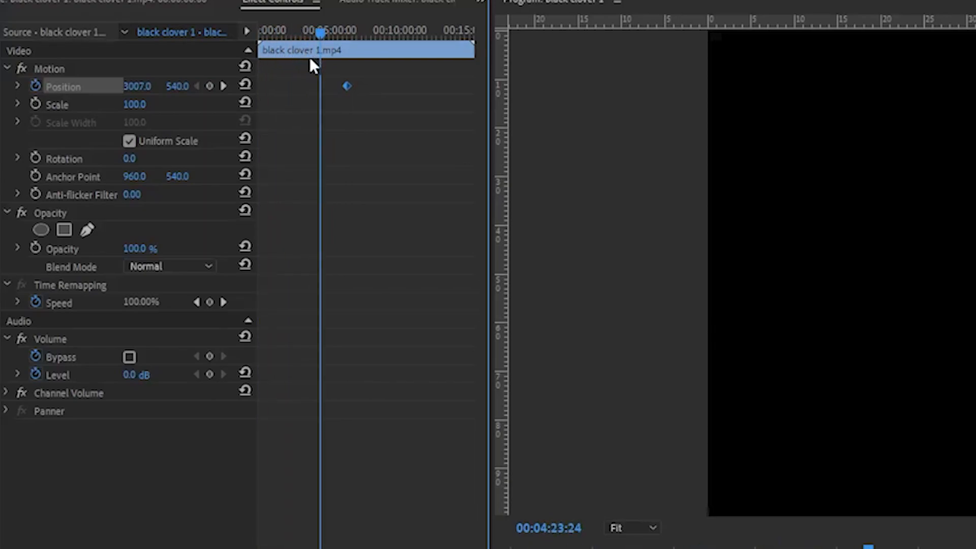
pyautogui.click(243, 83)
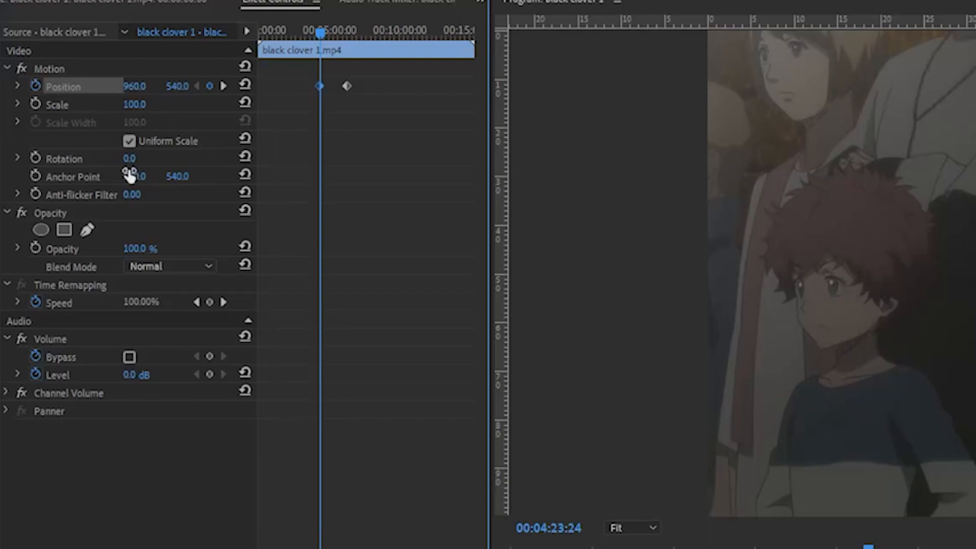
# Play back the Position animation and delete its keyframes
pyautogui.moveTo(315, 31); pyautogui.dragTo(316, 32)
pyautogui.press('space')
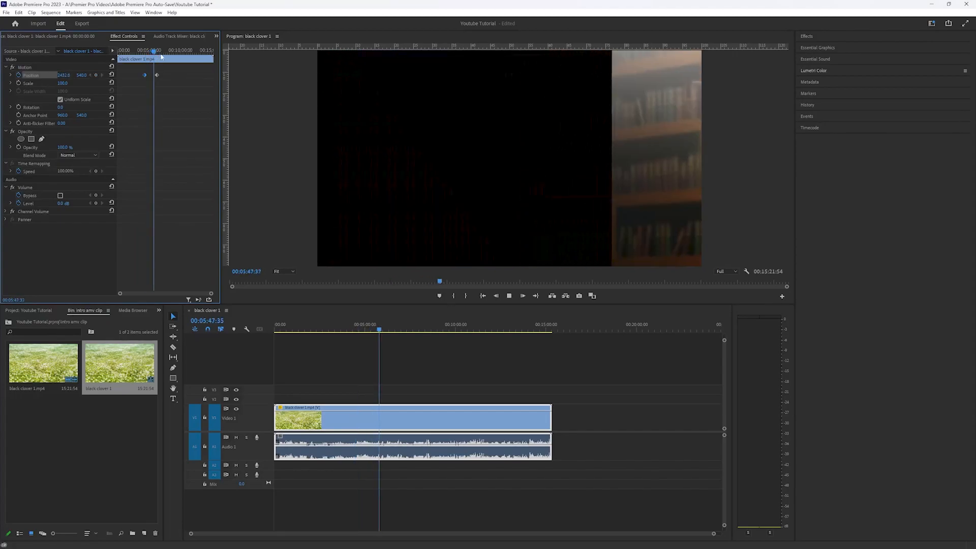
pyautogui.press('space')
pyautogui.moveTo(134, 82); pyautogui.dragTo(162, 66)
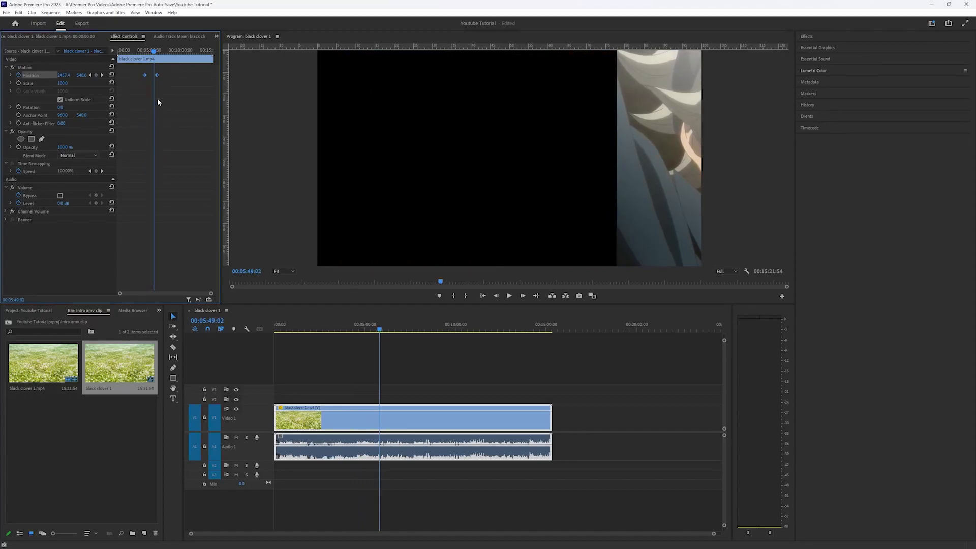
pyautogui.press('Delete')
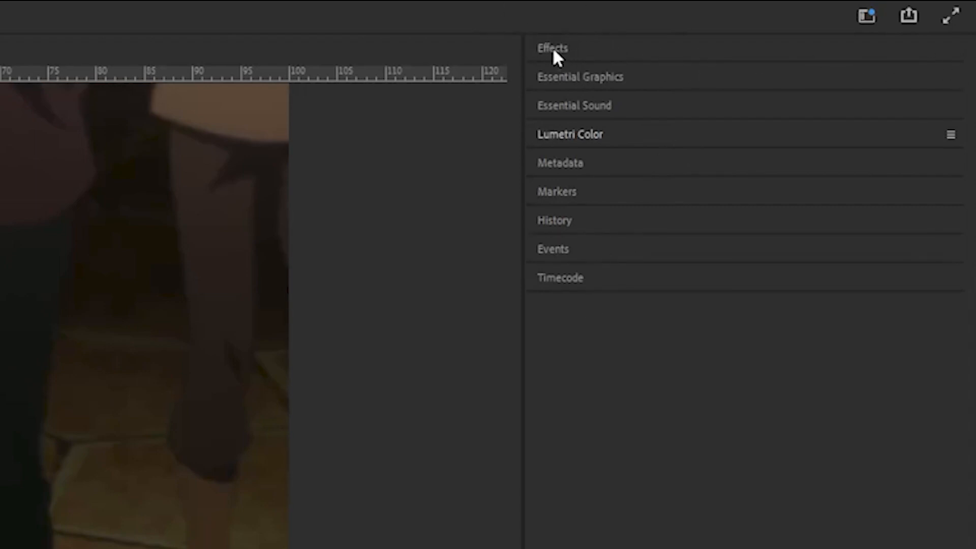
# Examine the Video Effects, Audio Transitions, Audio Effects and Video Transitions categories in the Effects library
pyautogui.click(553, 51)
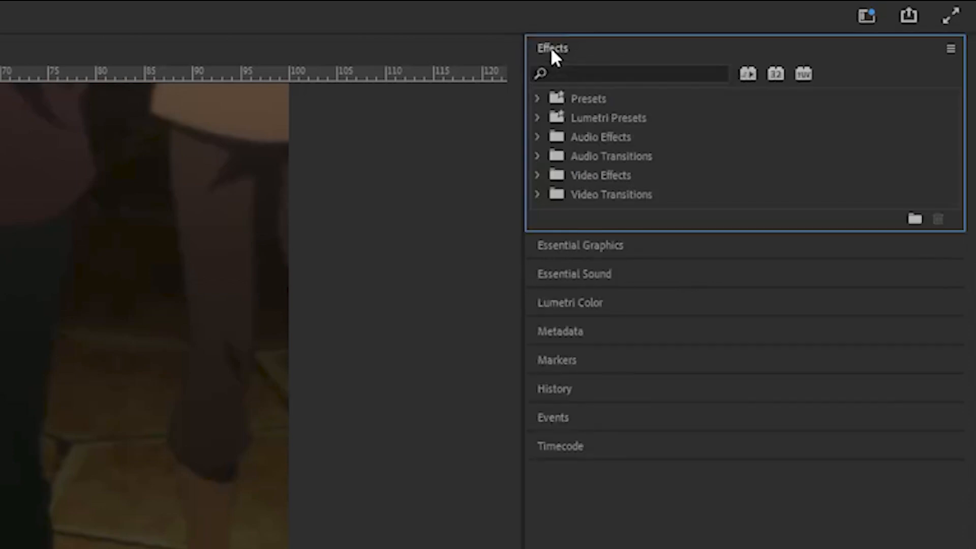
pyautogui.moveTo(706, 228); pyautogui.dragTo(717, 422)
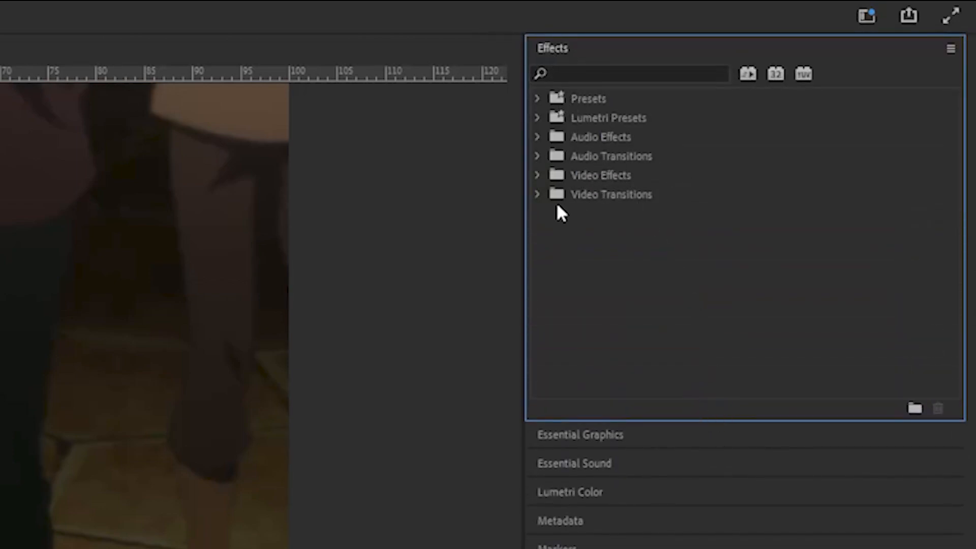
pyautogui.click(538, 175)
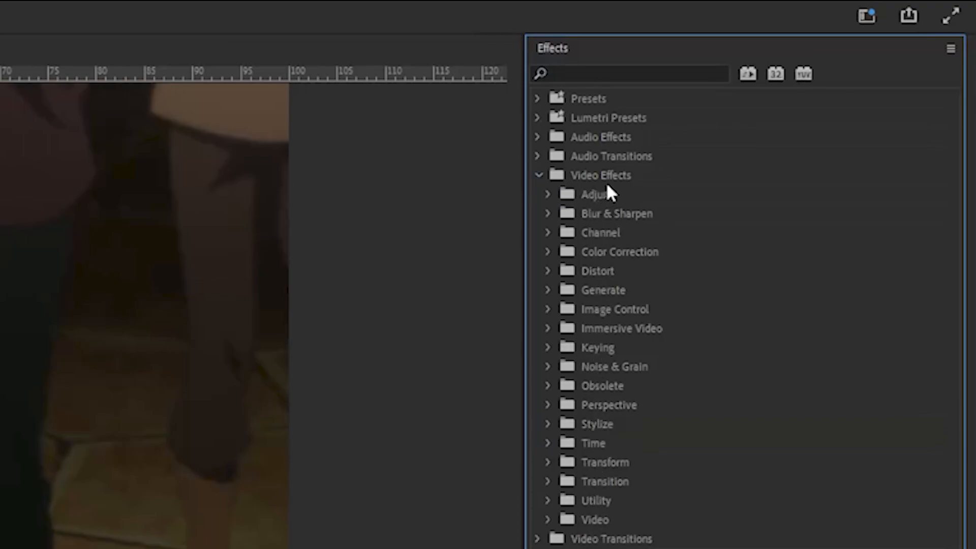
pyautogui.click(540, 175)
pyautogui.click(538, 156)
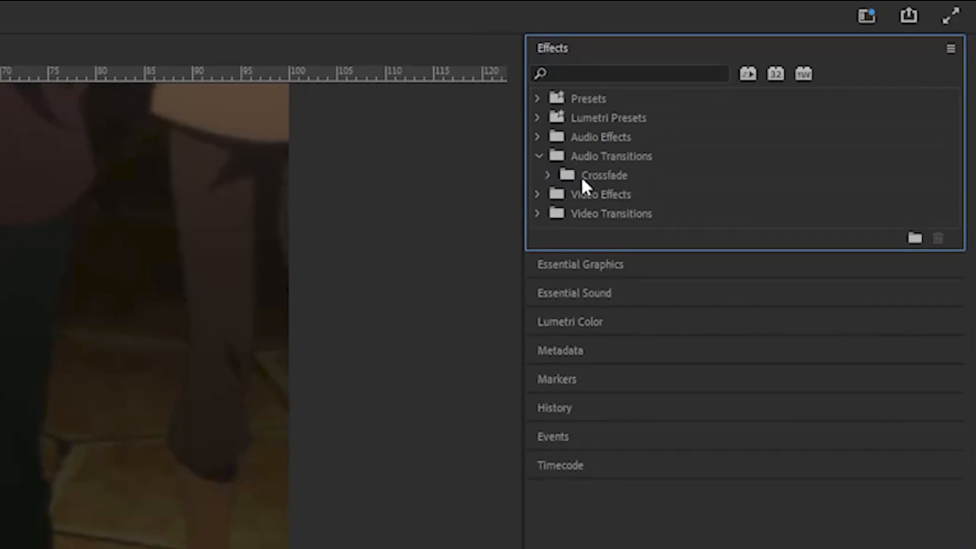
pyautogui.click(540, 153)
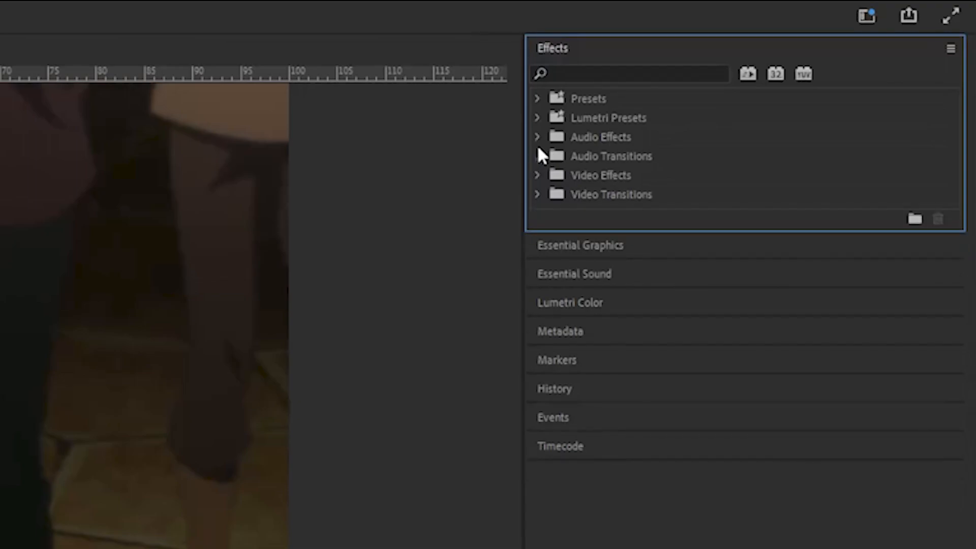
pyautogui.click(538, 137)
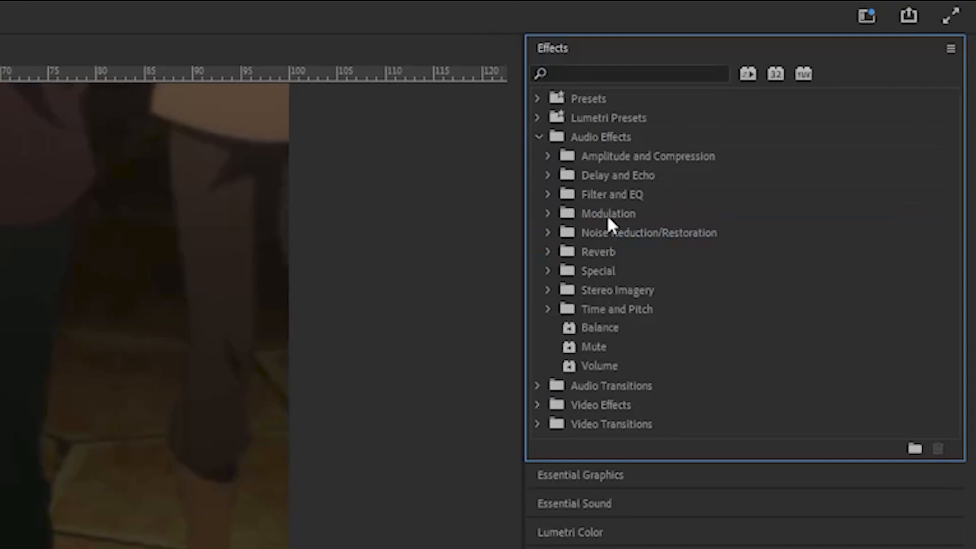
pyautogui.click(538, 137)
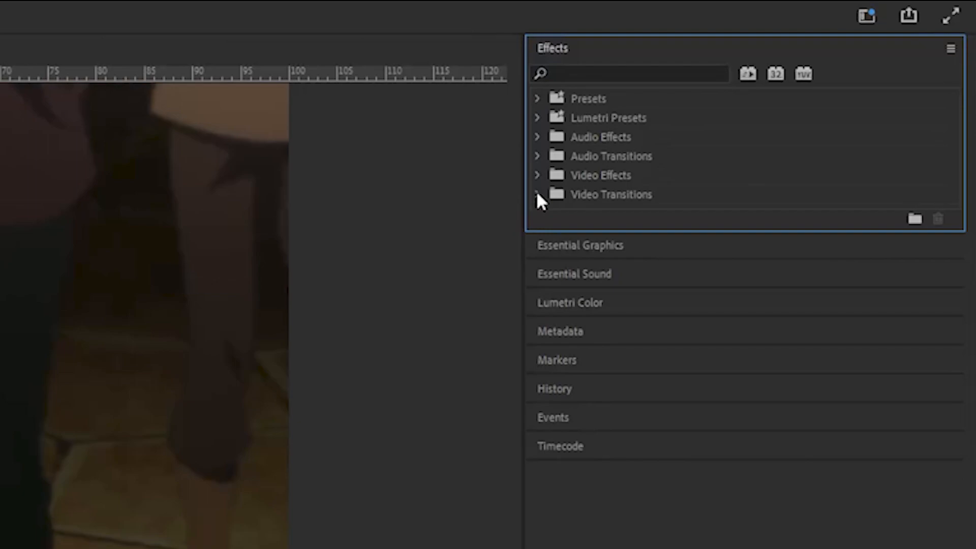
pyautogui.click(549, 198)
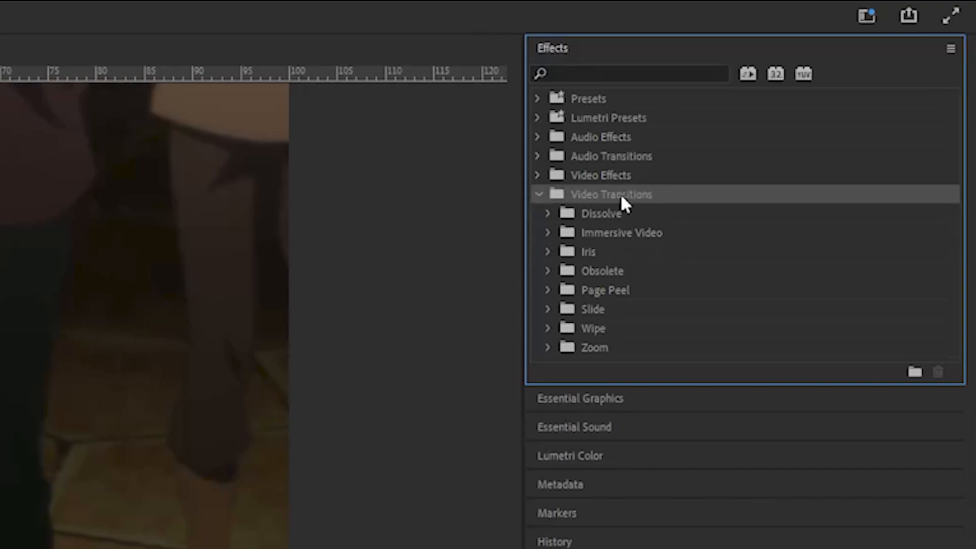
pyautogui.click(539, 196)
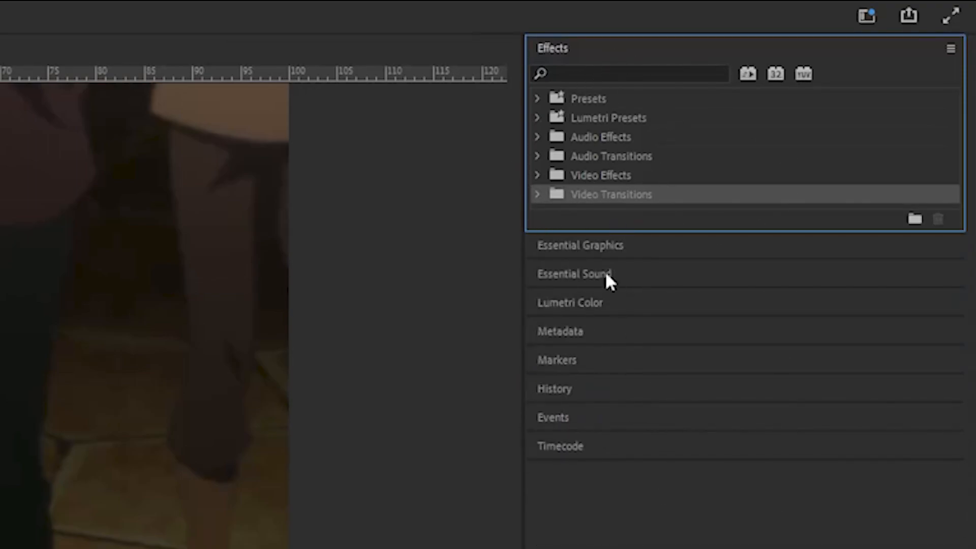
# Browse the local Essential Graphics templates and pick Basic Title as a favorite
pyautogui.click(562, 247)
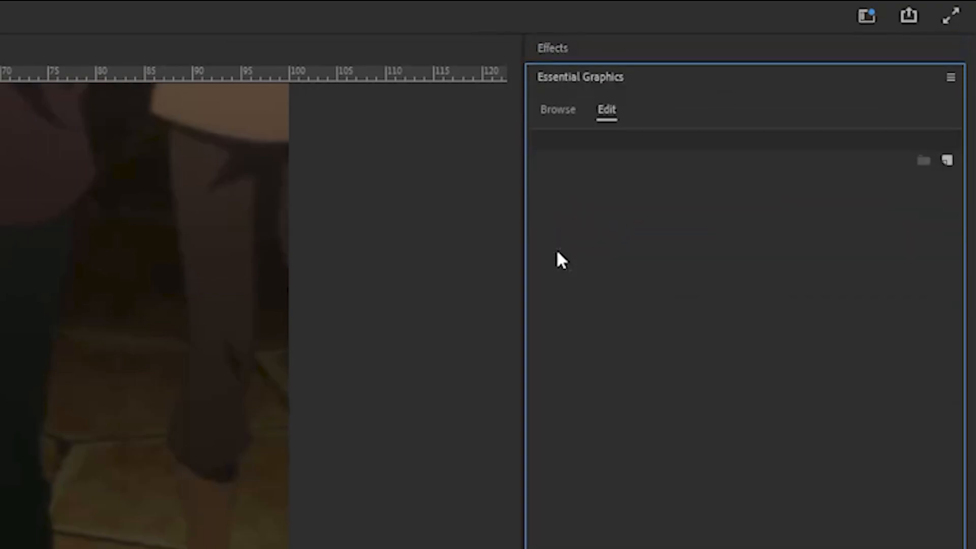
pyautogui.click(559, 113)
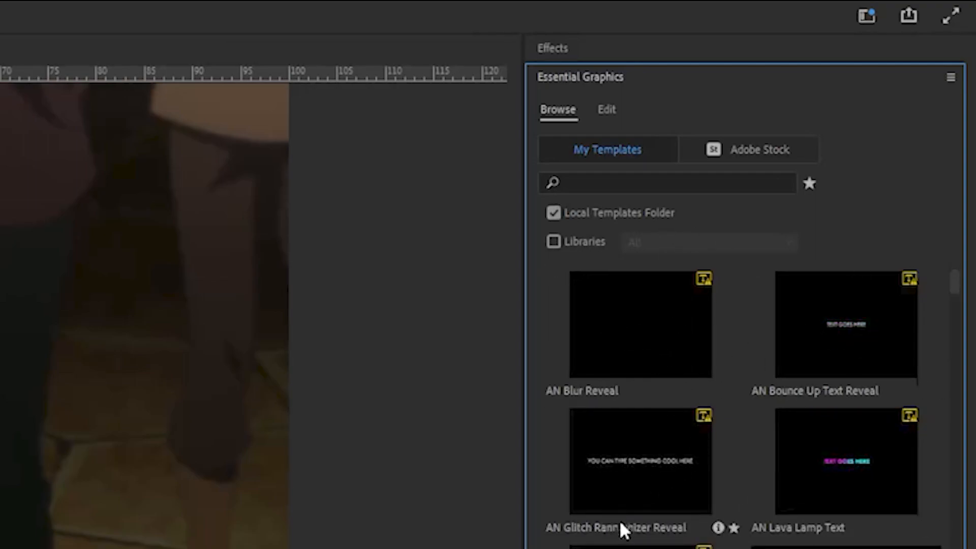
pyautogui.scroll(-10, 622, 521)
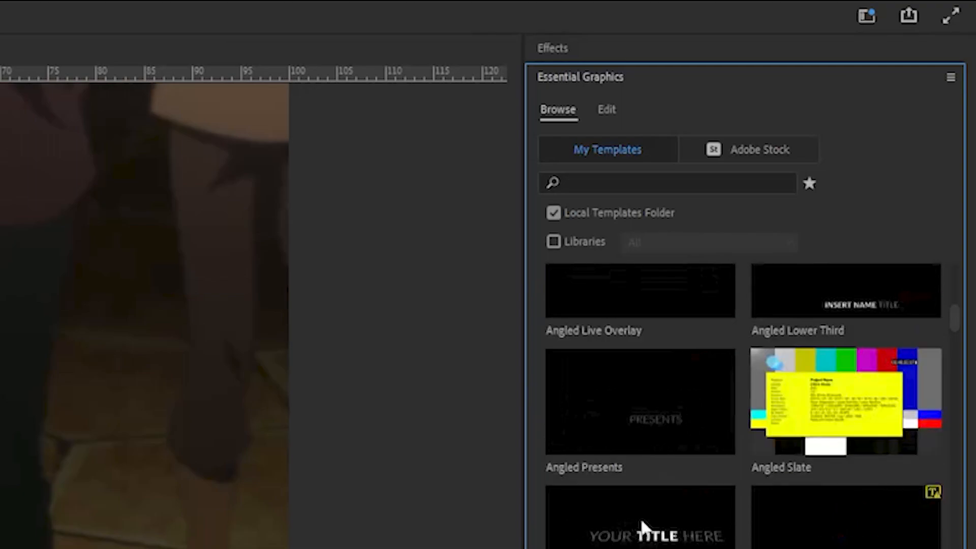
pyautogui.scroll(-5, 759, 465)
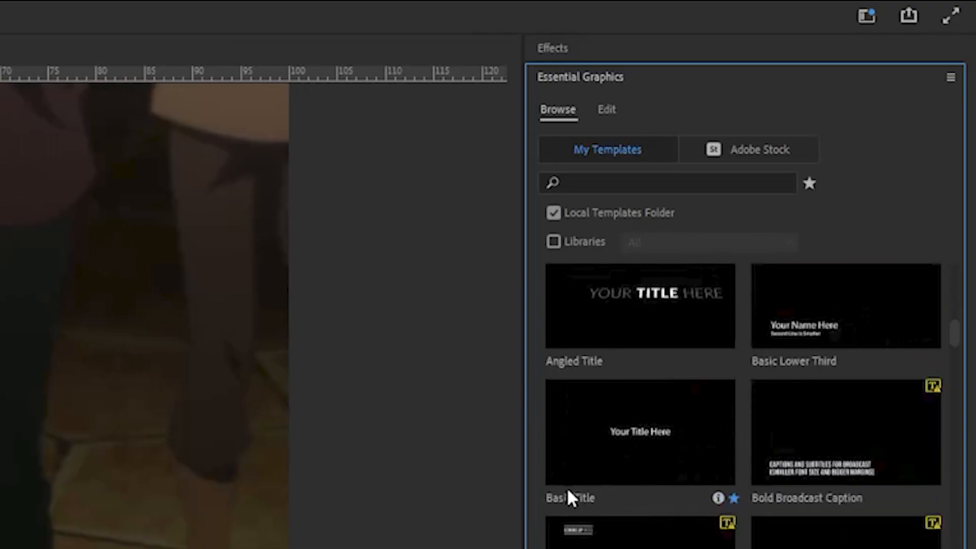
pyautogui.click(679, 462)
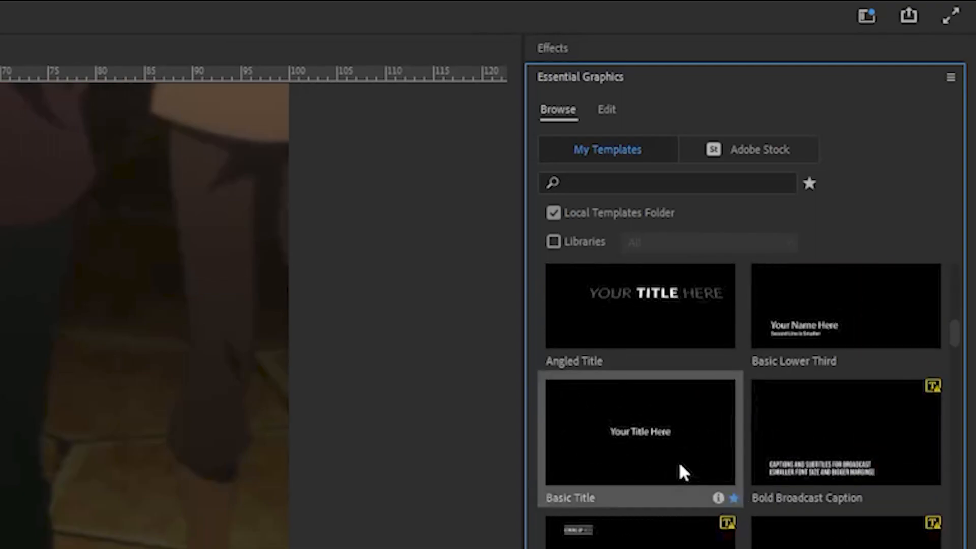
pyautogui.click(733, 499)
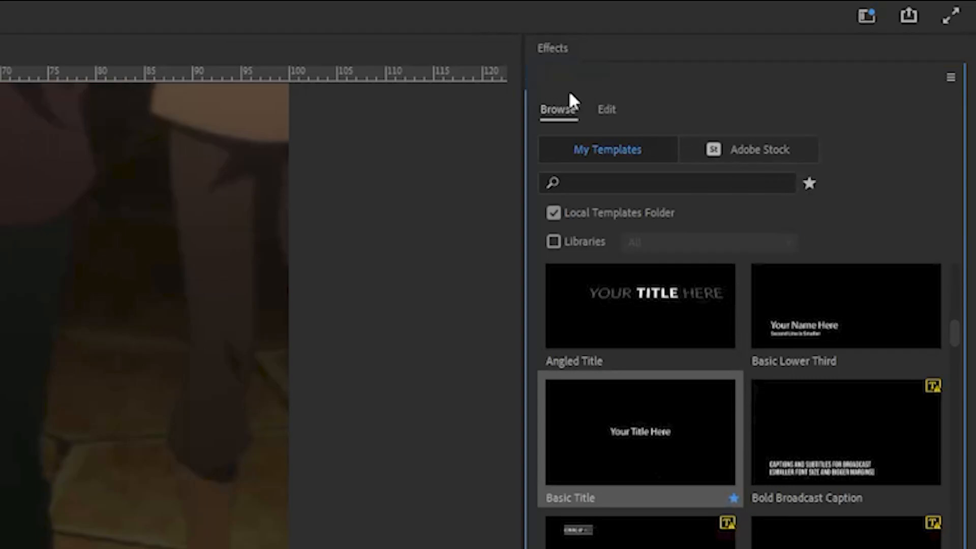
# Show only favorite templates and place Basic Title on the track above the video clip at about 00:04:40
pyautogui.click(809, 184)
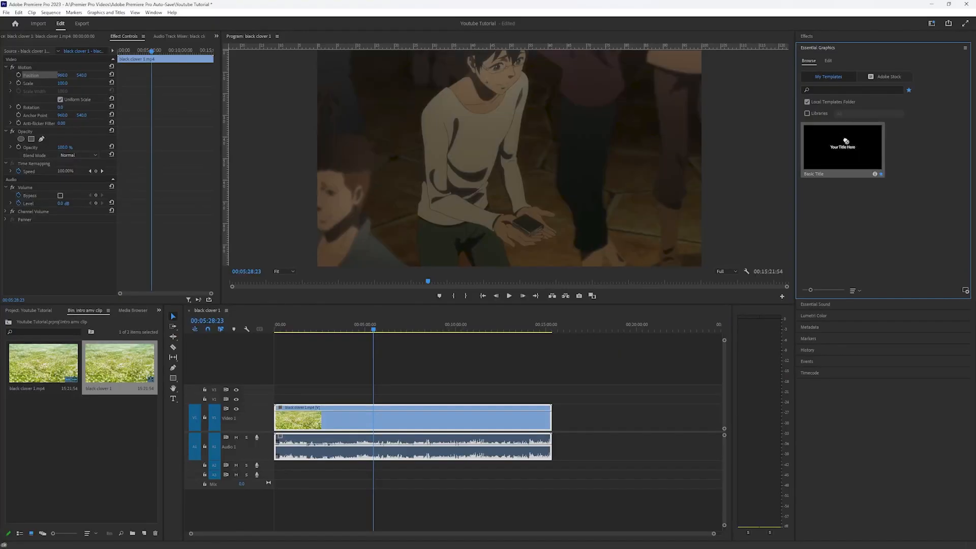
pyautogui.moveTo(844, 145); pyautogui.dragTo(363, 400)
pyautogui.click(360, 329)
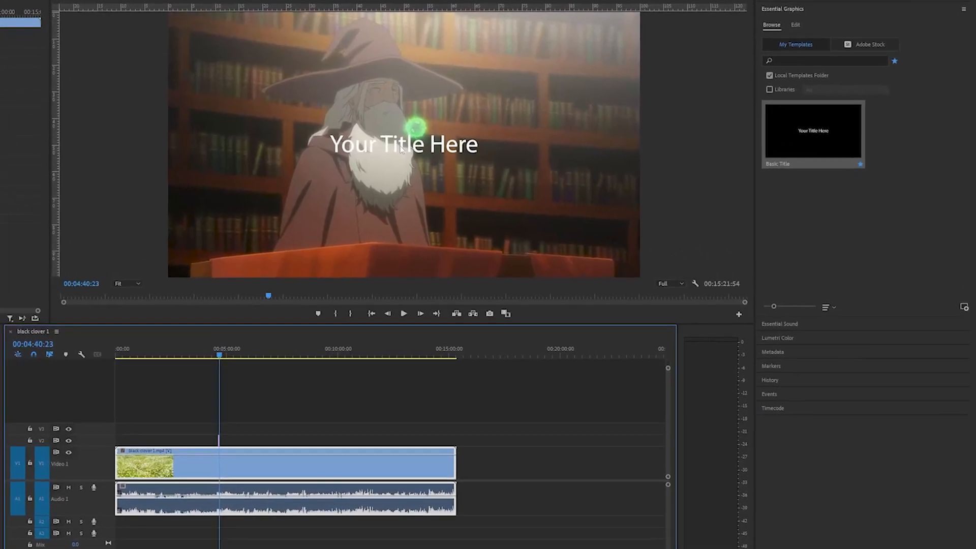
# Select the title's text in the Program monitor and give it a near-black outer stroke of width 1.0
pyautogui.doubleClick(506, 160)
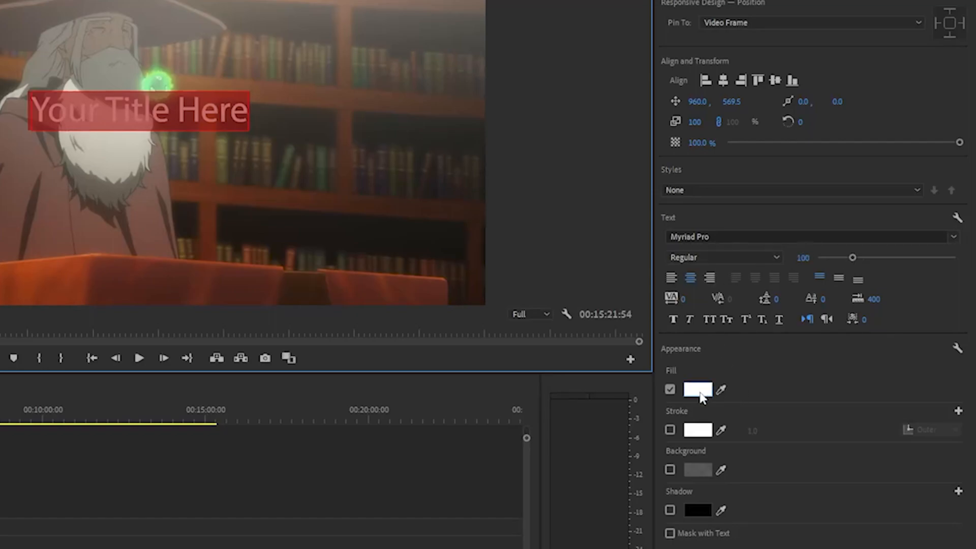
pyautogui.click(670, 428)
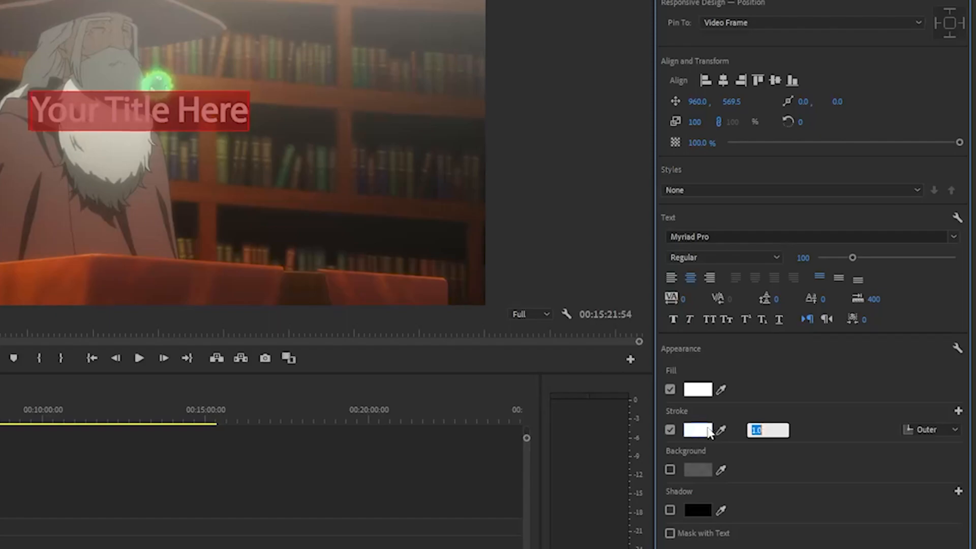
pyautogui.click(698, 429)
pyautogui.click(239, 225)
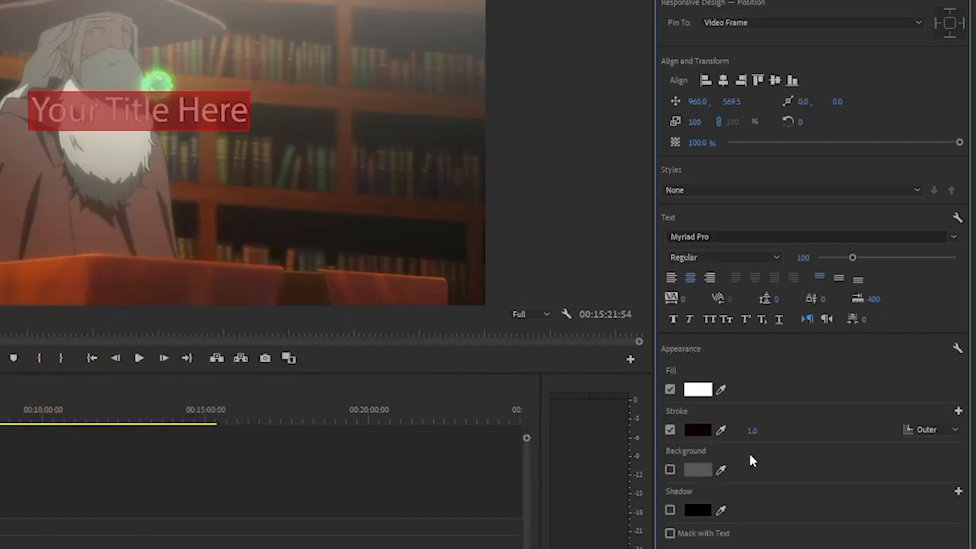
# Examine the title clip up close in the timeline with the playhead on it at 00:04:40:11
pyautogui.moveTo(338, 334); pyautogui.dragTo(346, 335)
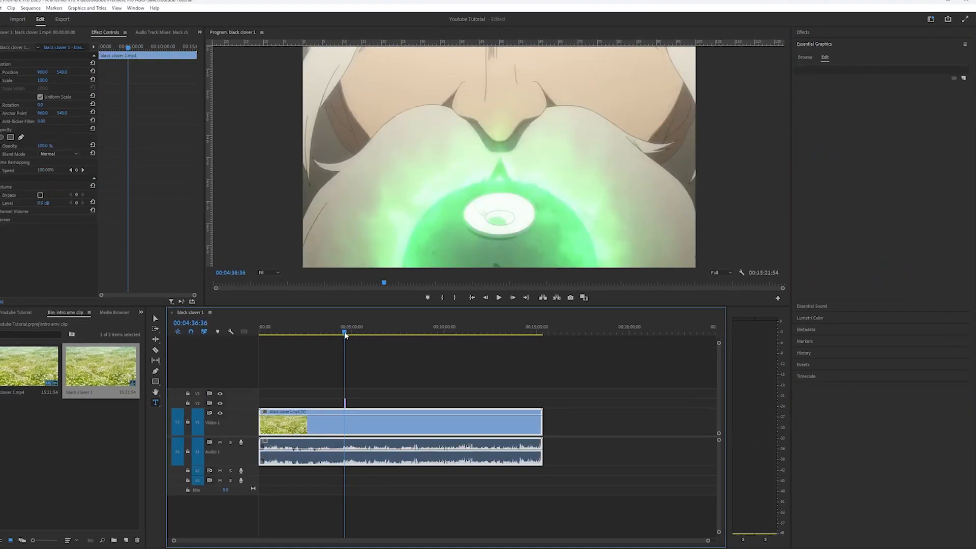
pyautogui.press('=')
pyautogui.press('=')
pyautogui.press('=')
pyautogui.press('=')
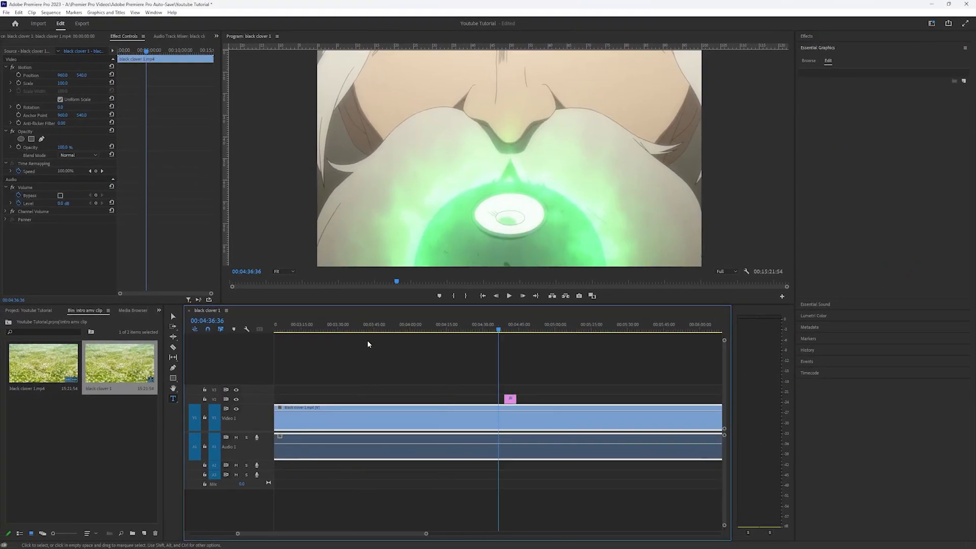
pyautogui.scroll(-1, 496, 343)
pyautogui.scroll(-1, 506, 340)
pyautogui.moveTo(453, 330); pyautogui.dragTo(478, 329)
pyautogui.scroll(3, 483, 334)
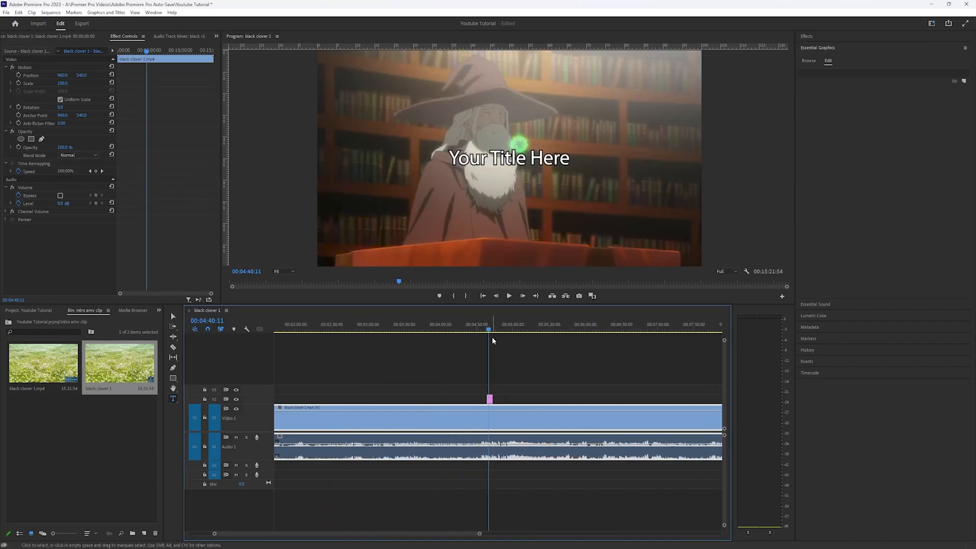
pyautogui.press('=')
pyautogui.press('=')
pyautogui.scroll(-4, 523, 350)
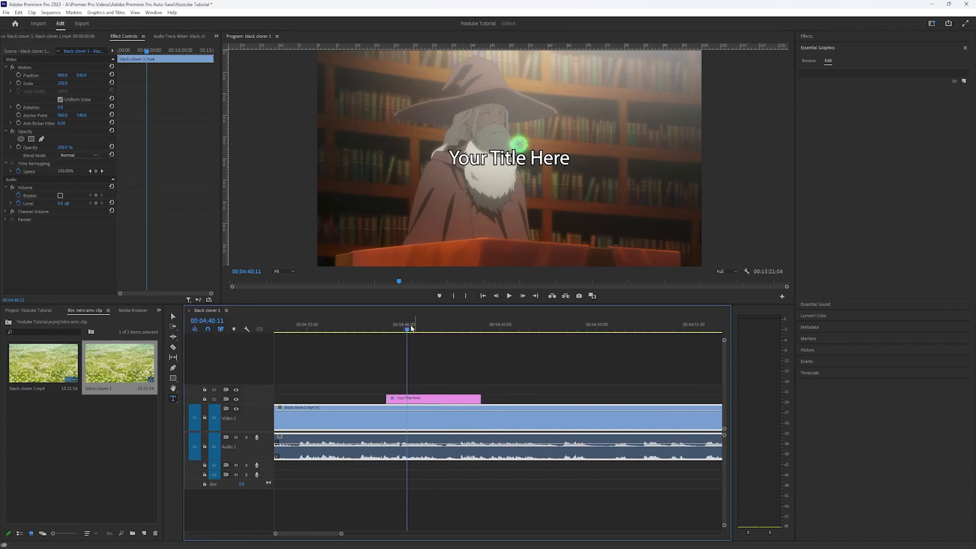
# Extend the end of the title clip to about 00:04:51 and scrub through it to 00:04:50:53
pyautogui.click(443, 336)
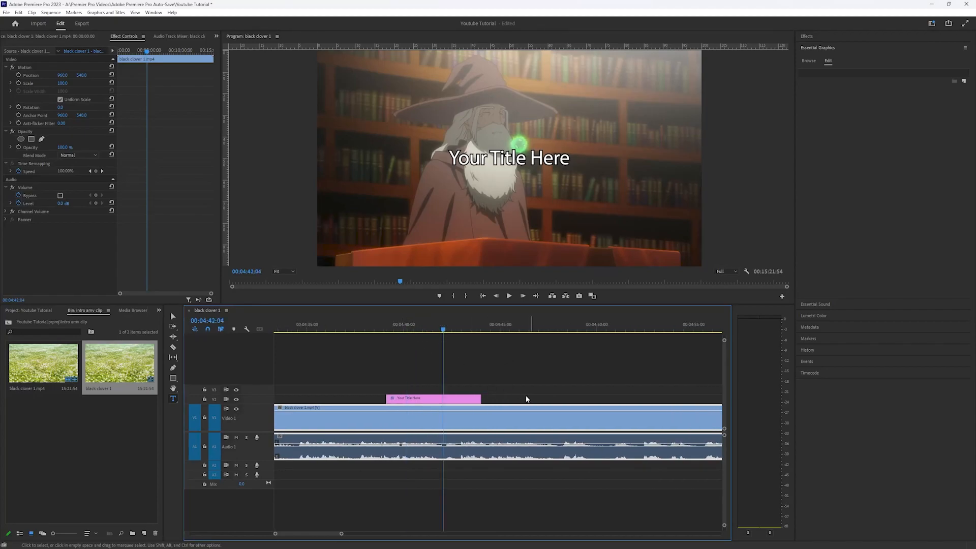
pyautogui.click(476, 401)
pyautogui.moveTo(477, 402); pyautogui.dragTo(619, 402)
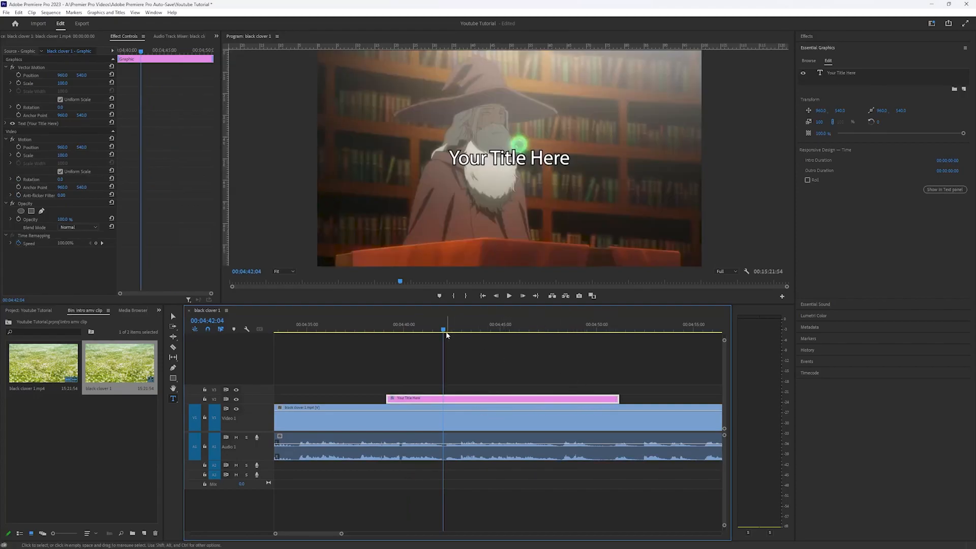
pyautogui.click(477, 331)
pyautogui.moveTo(487, 338); pyautogui.dragTo(616, 354)
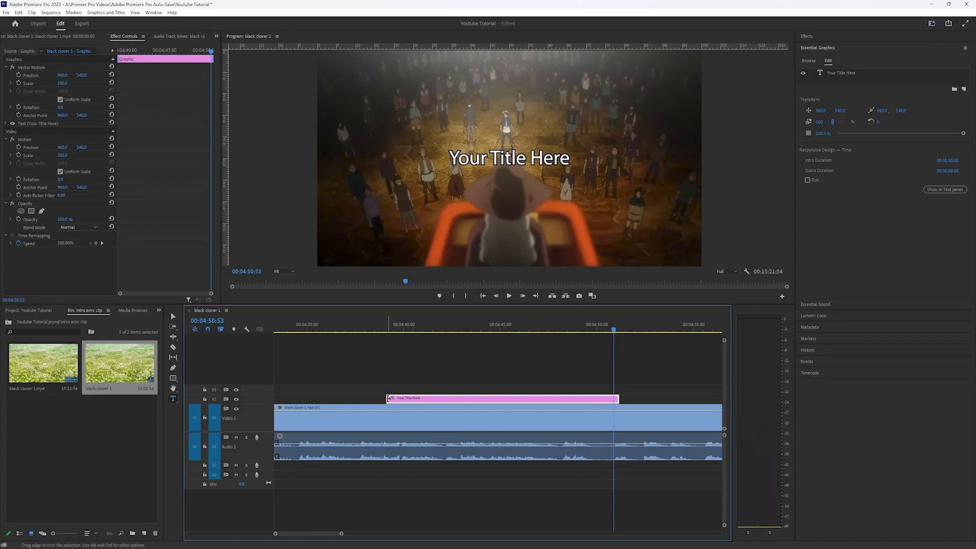
# Trim the title clip's start to just before the playhead at 00:04:50:53, and place a duplicate of it at about 00:04:48
pyautogui.moveTo(388, 398); pyautogui.dragTo(610, 404)
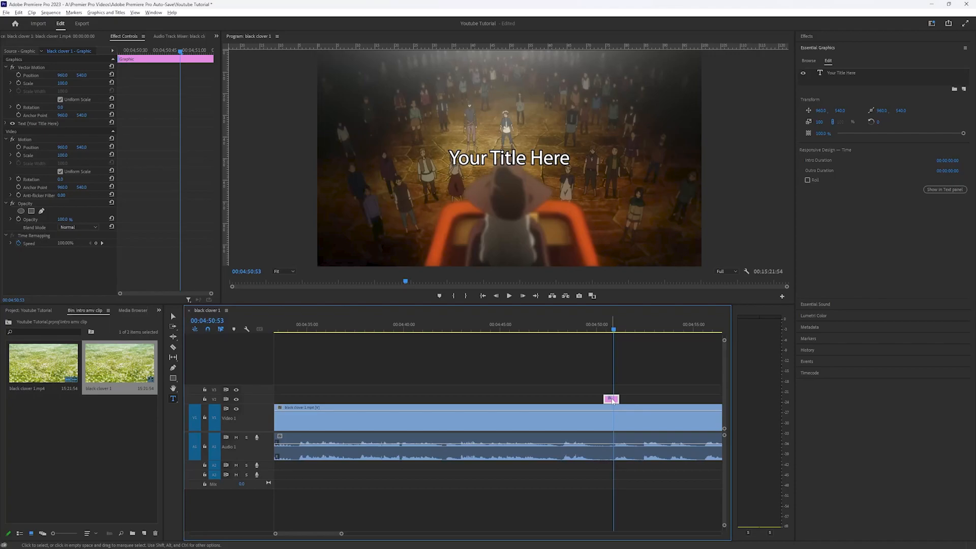
pyautogui.moveTo(612, 402); pyautogui.dragTo(572, 403)
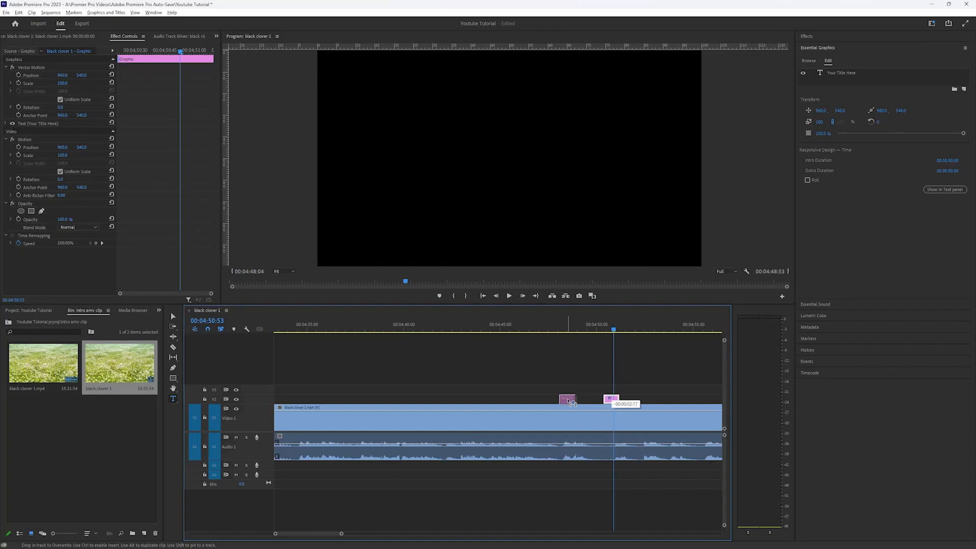
pyautogui.moveTo(572, 403); pyautogui.dragTo(573, 402)
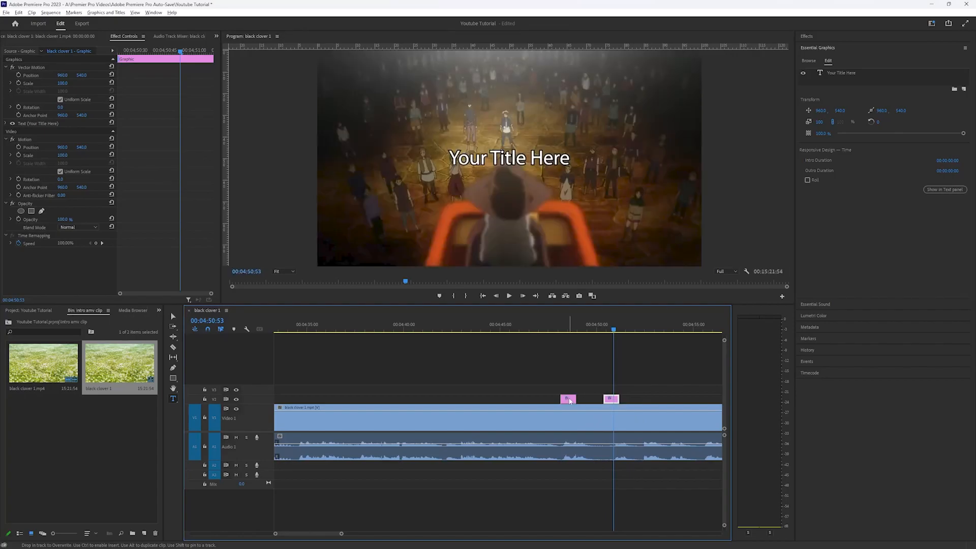
pyautogui.click(568, 331)
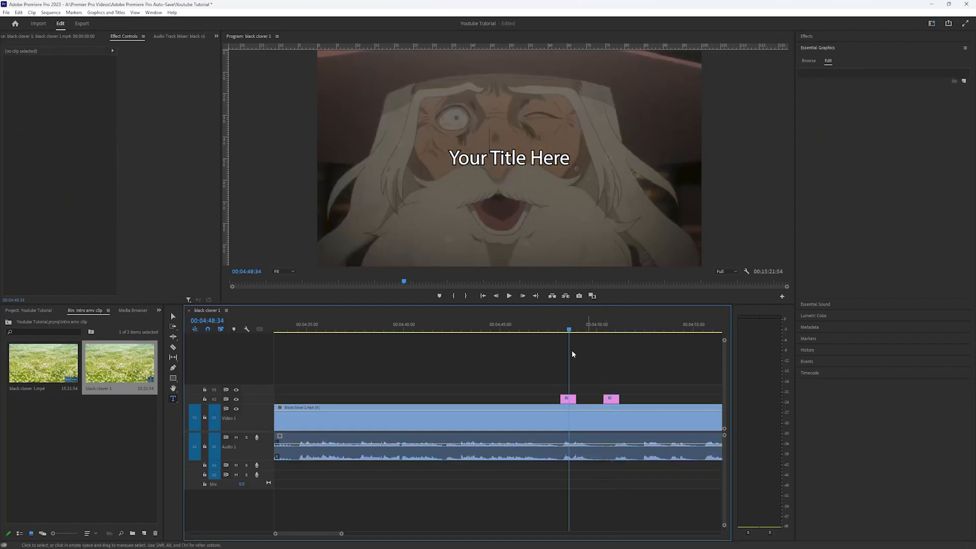
pyautogui.moveTo(573, 333); pyautogui.dragTo(620, 342)
# Select both title clips above the video and delete them
pyautogui.press('-')
pyautogui.press('-')
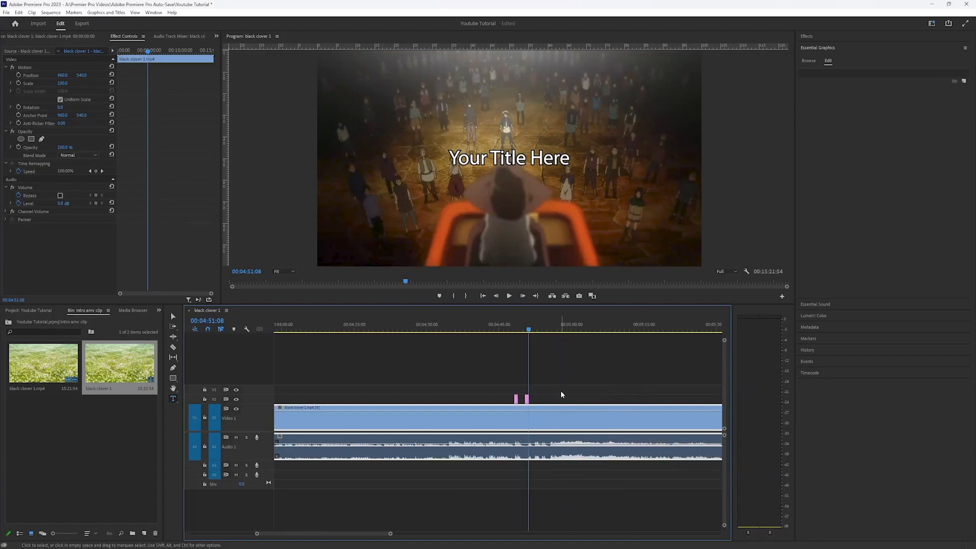
pyautogui.moveTo(552, 384); pyautogui.dragTo(512, 401)
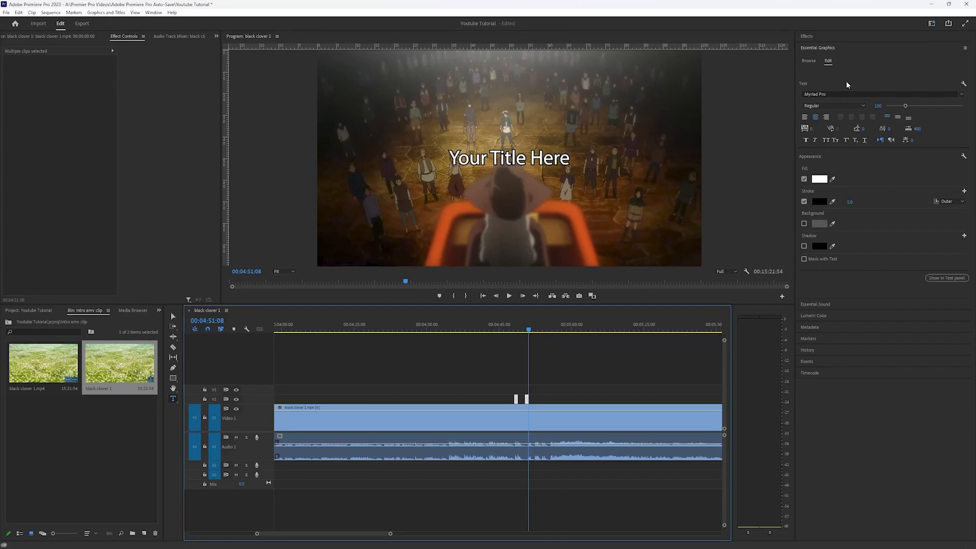
pyautogui.press('Delete')
# Open the Lumetri Color controls for the video clip on the timeline
pyautogui.click(818, 48)
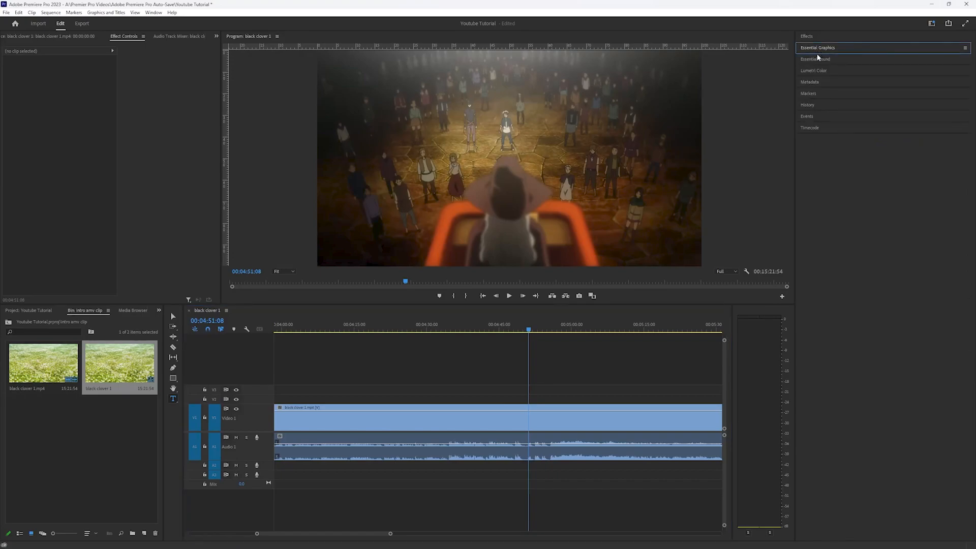
pyautogui.click(818, 72)
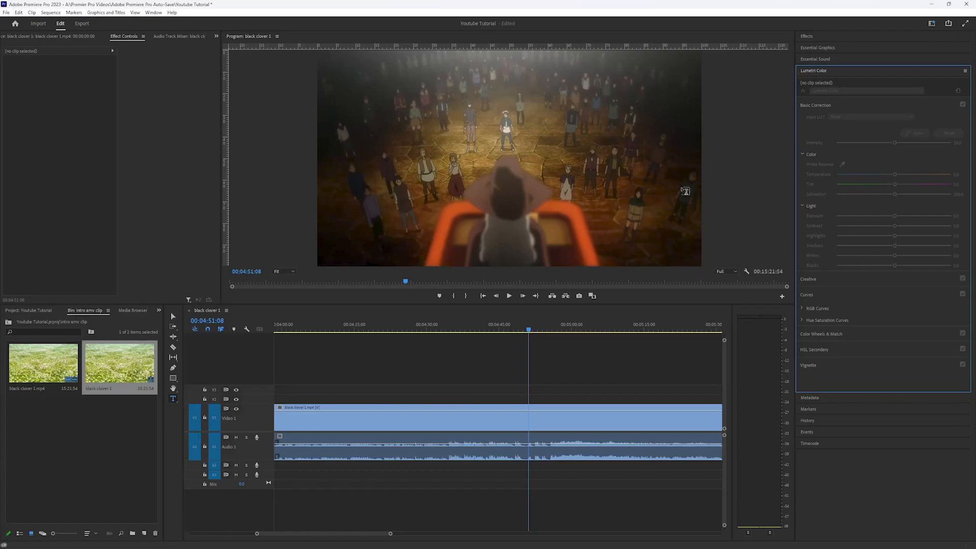
pyautogui.click(438, 455)
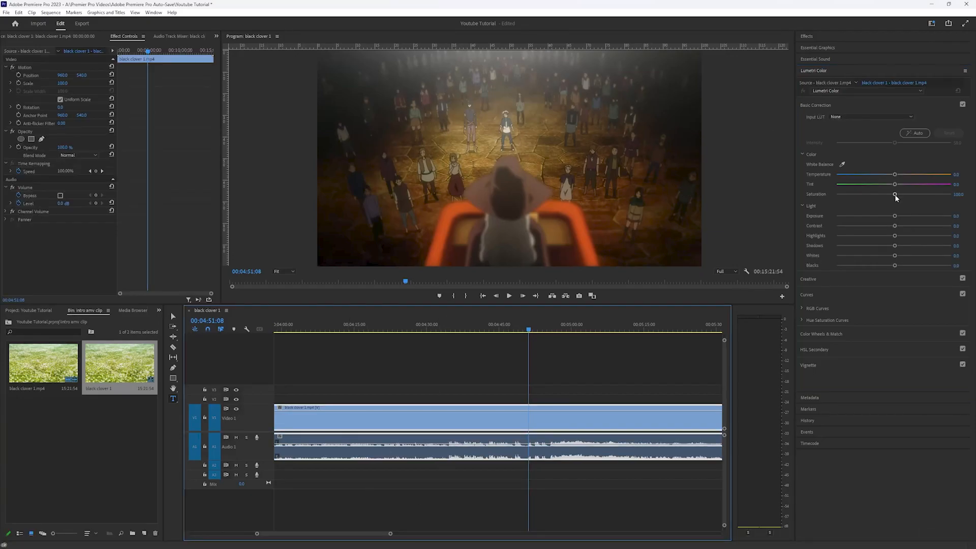
# With the playhead at 00:00:24:00, lower the clip's Lumetri saturation to about 85 and its exposure to about -1.6
pyautogui.moveTo(438, 331); pyautogui.dragTo(289, 337)
pyautogui.scroll(2, 403, 339)
pyautogui.press('-')
pyautogui.press('-')
pyautogui.press('-')
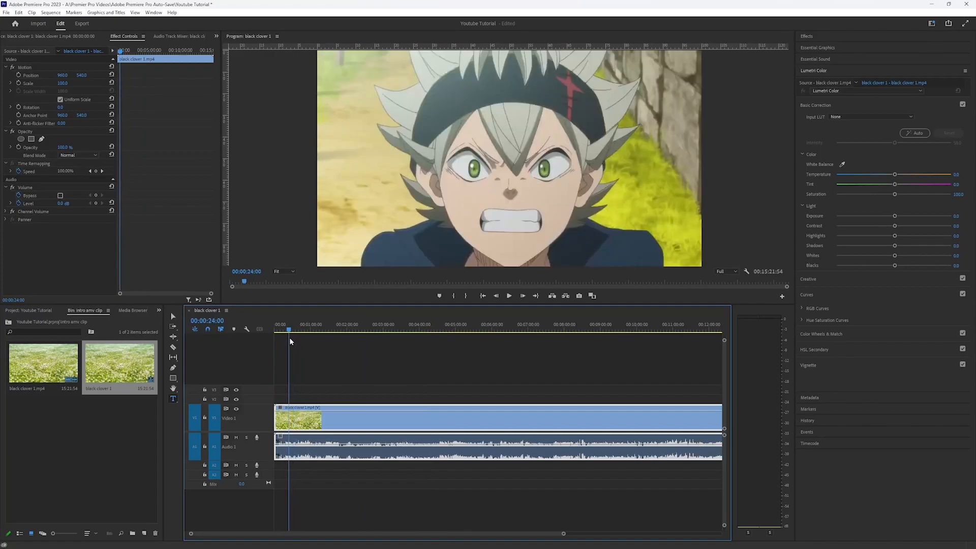
pyautogui.click(823, 199)
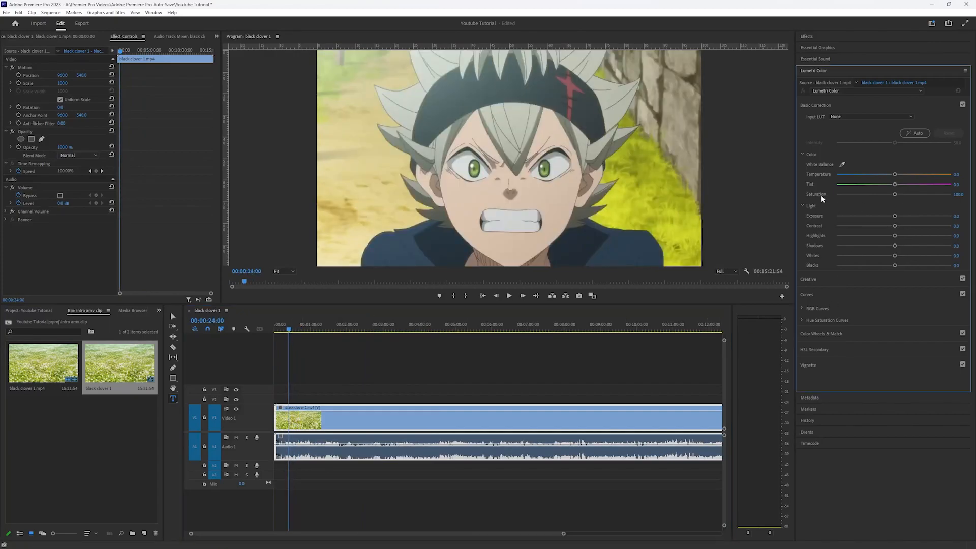
pyautogui.moveTo(894, 198); pyautogui.dragTo(876, 221)
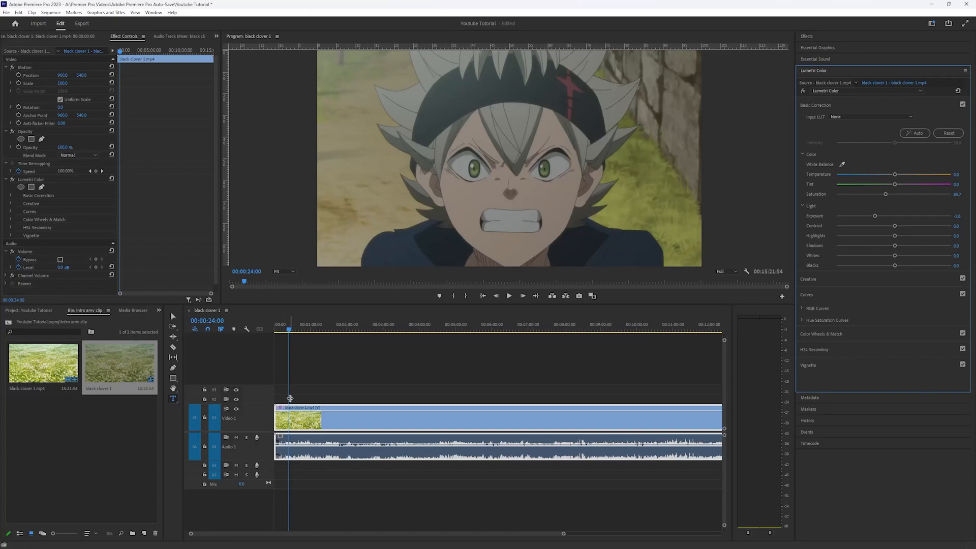
# Split the clip at 00:00:32:50 and move the second segment later, leaving a gap of about 50 seconds
pyautogui.click(293, 333)
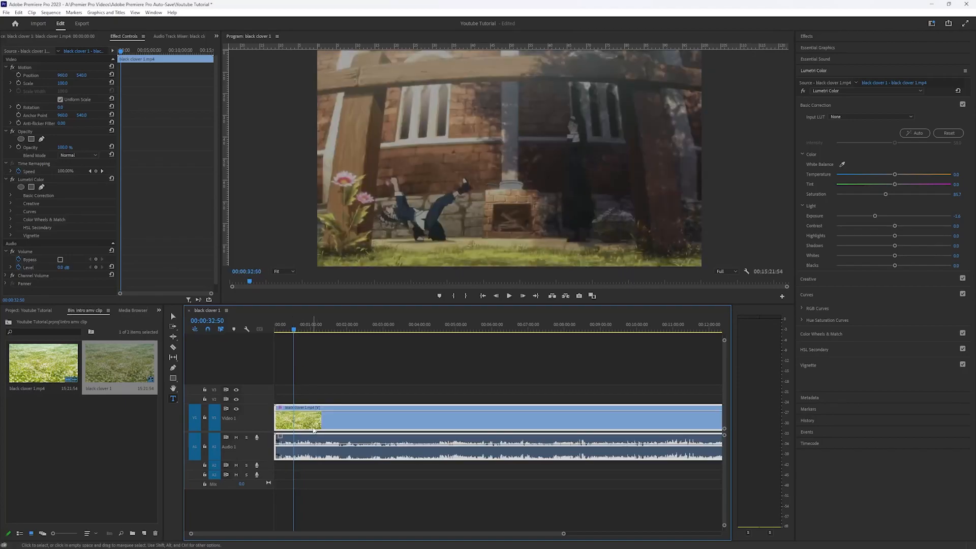
pyautogui.hotkey('ctrl', 'k')
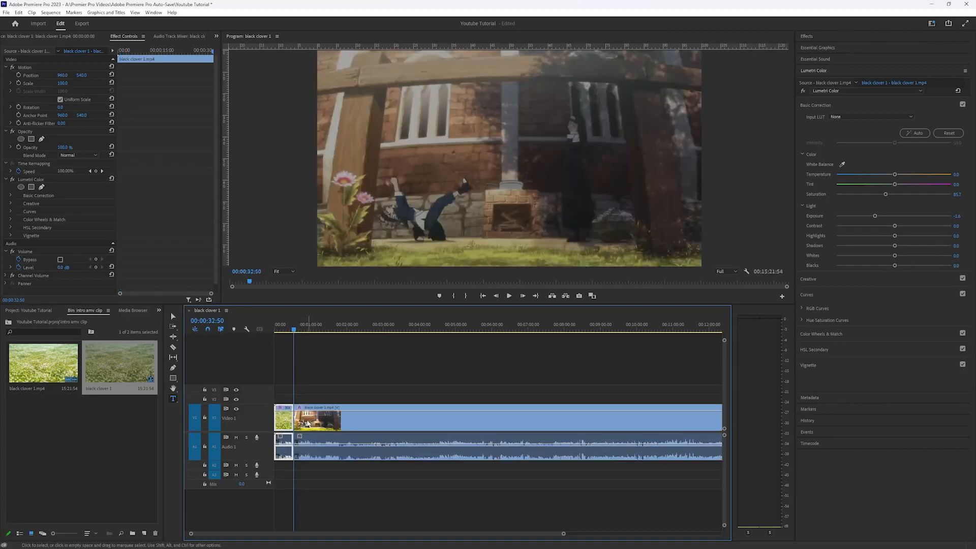
pyautogui.moveTo(308, 423); pyautogui.dragTo(342, 423)
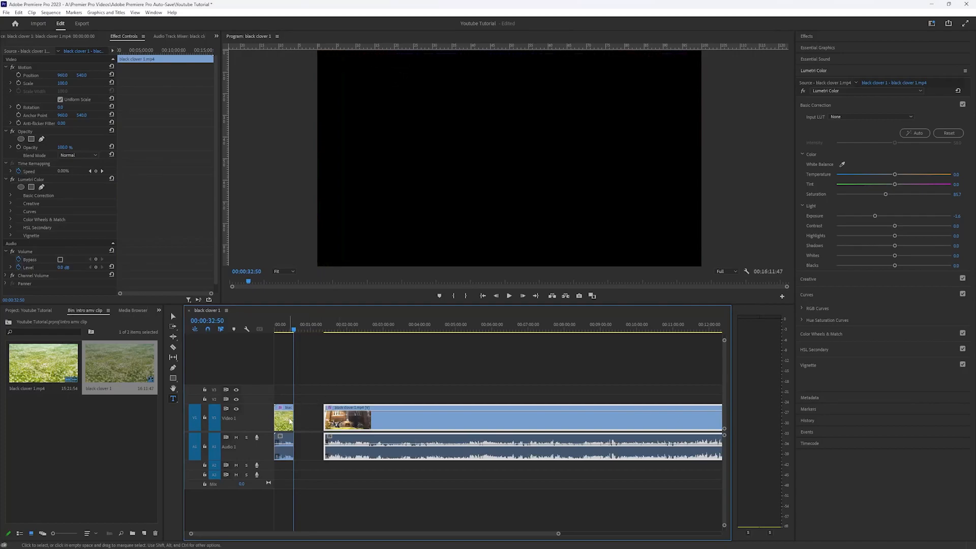
# Raise the first segment's Lumetri saturation to about 104 and its exposure to about 0.1, with the playhead at 00:00:16:25
pyautogui.click(284, 329)
pyautogui.click(286, 421)
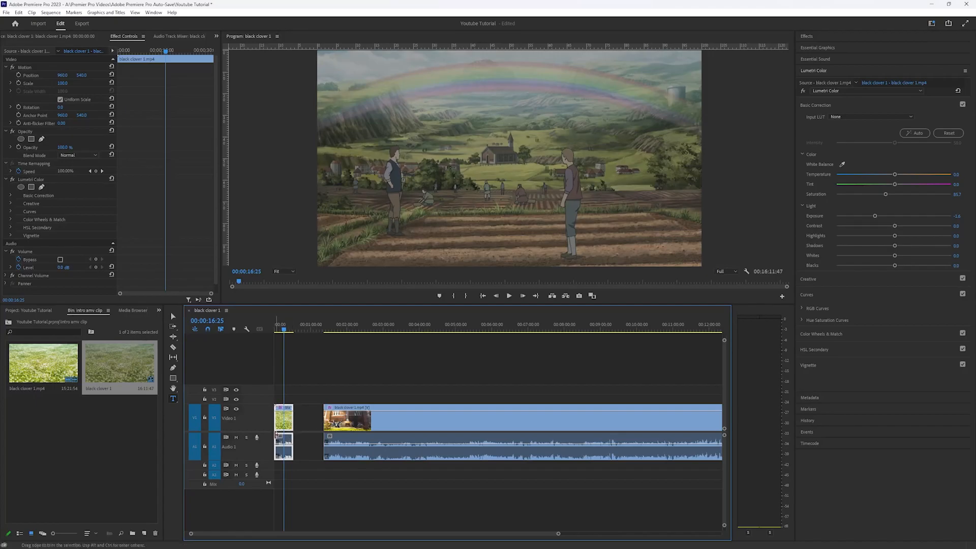
pyautogui.click(886, 194)
pyautogui.moveTo(886, 195); pyautogui.dragTo(895, 217)
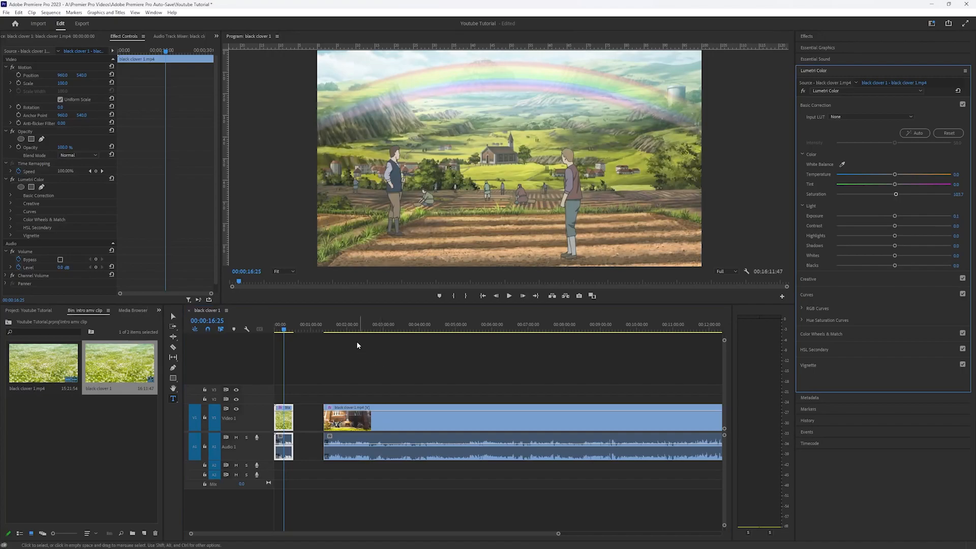
# Compare the colour grading of the two segments, and close the gap by moving the second segment back against the first
pyautogui.moveTo(280, 331); pyautogui.dragTo(289, 336)
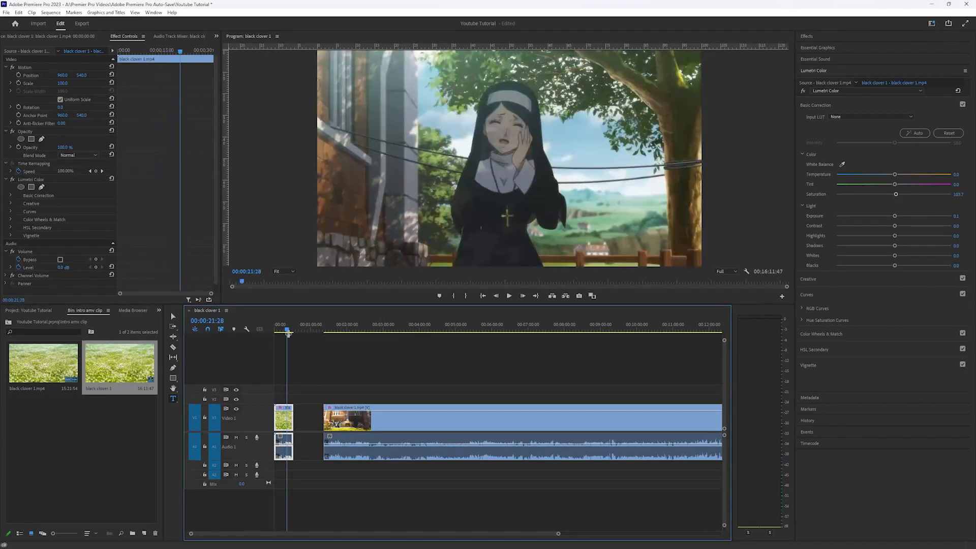
pyautogui.moveTo(327, 331); pyautogui.dragTo(335, 333)
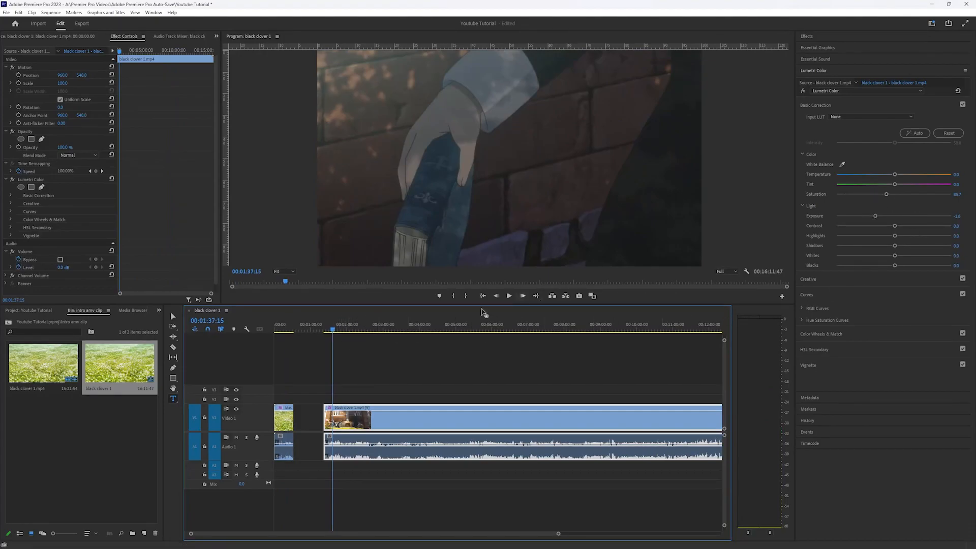
pyautogui.click(287, 329)
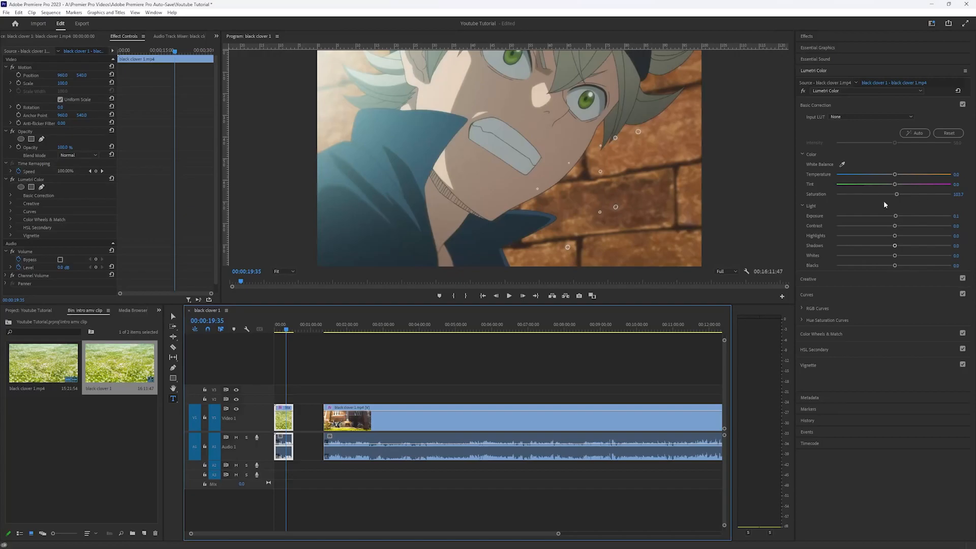
pyautogui.click(338, 330)
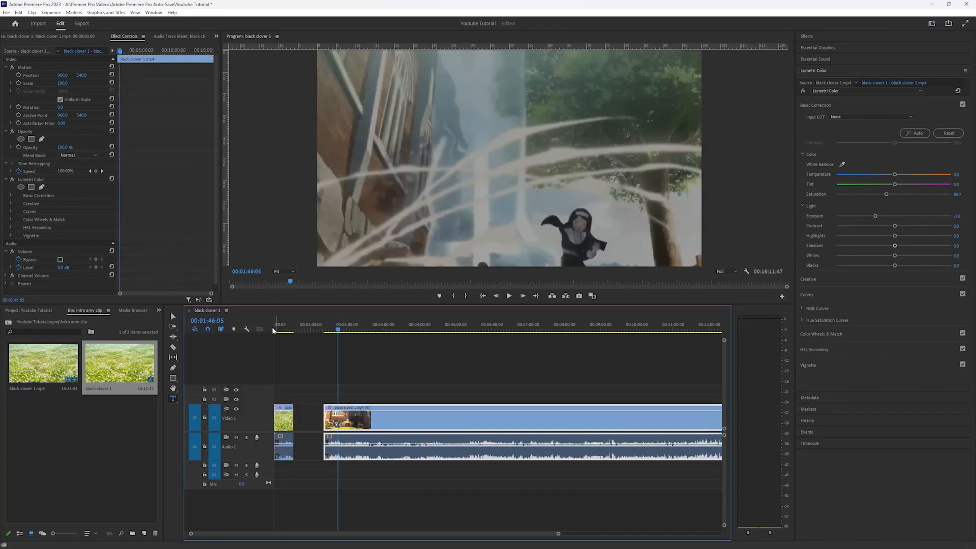
pyautogui.click(285, 329)
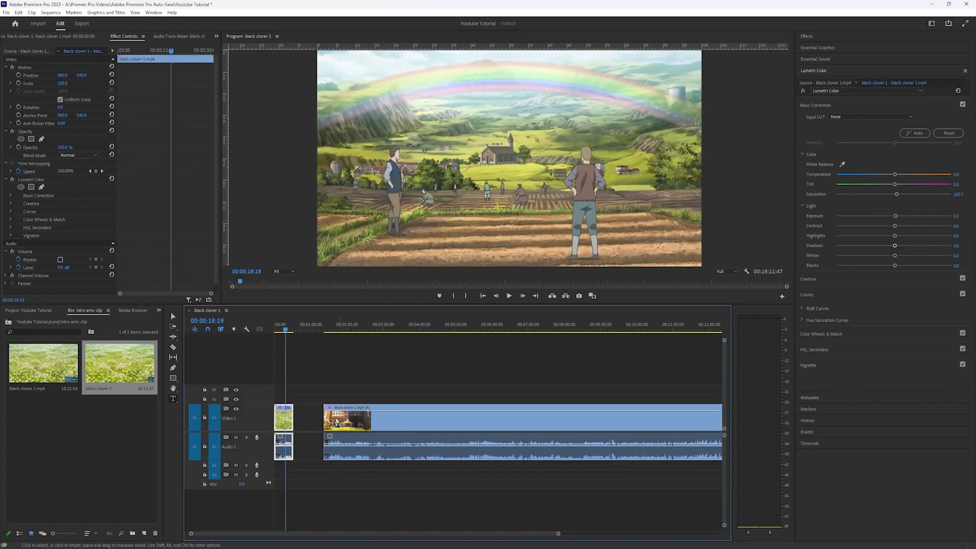
pyautogui.moveTo(357, 420); pyautogui.dragTo(328, 421)
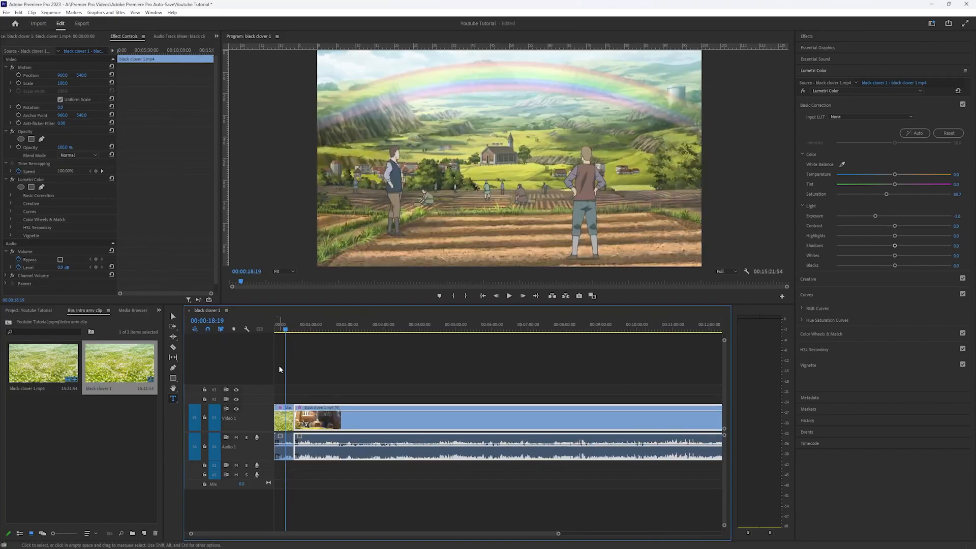
# Play the sequence from about 00:01:26 and examine the audio level meters
pyautogui.click(762, 329)
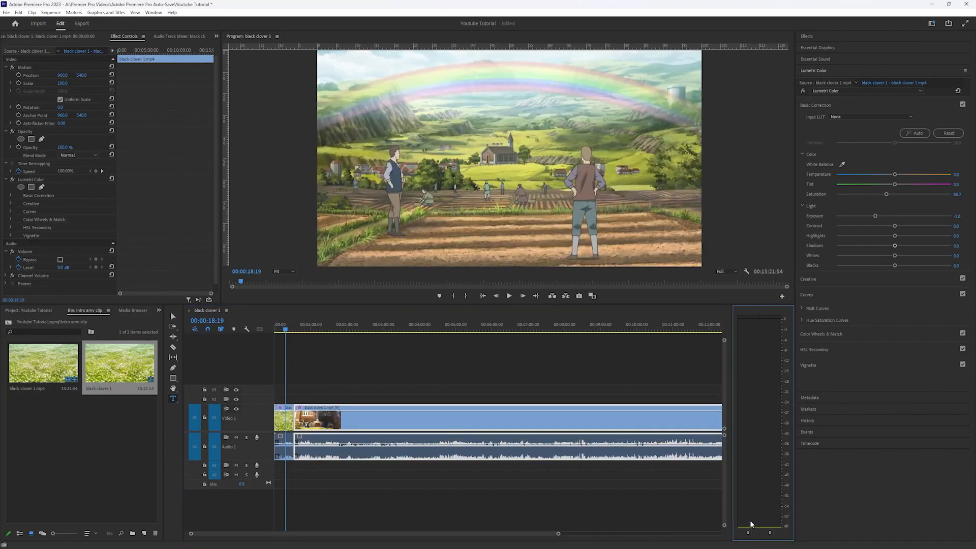
pyautogui.click(325, 328)
pyautogui.press('space')
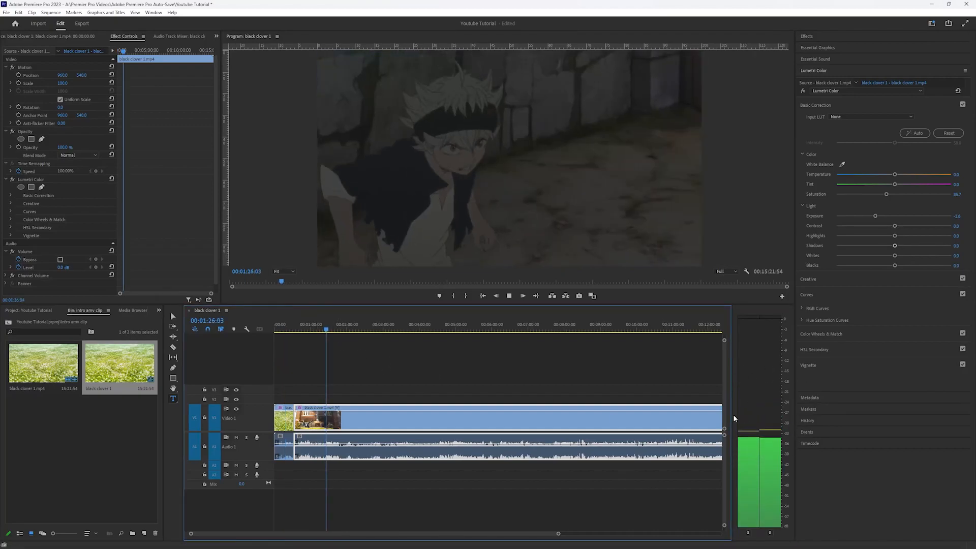
pyautogui.press('space')
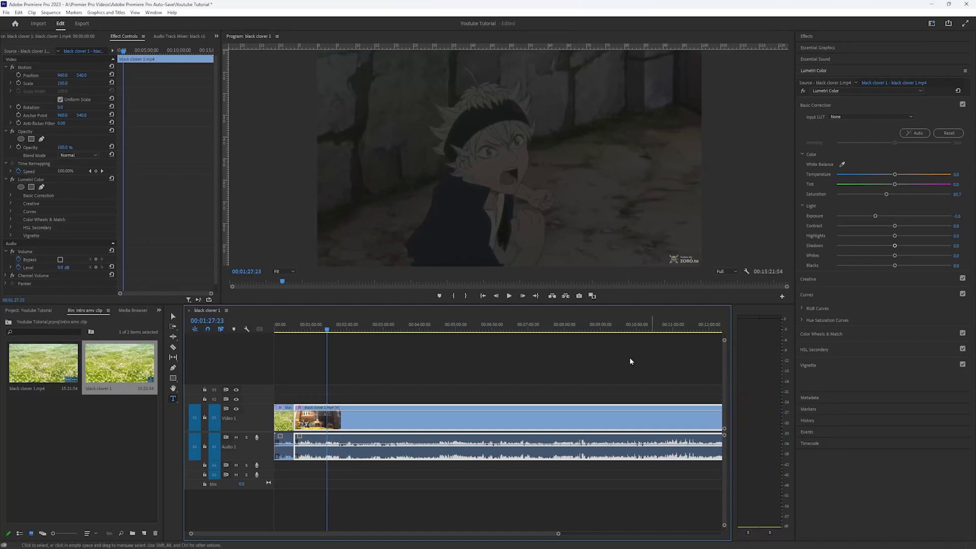
# Raise the second segment's audio volume to 15.0 dB and play from 00:00:40:25 to check the level meters
pyautogui.click(310, 330)
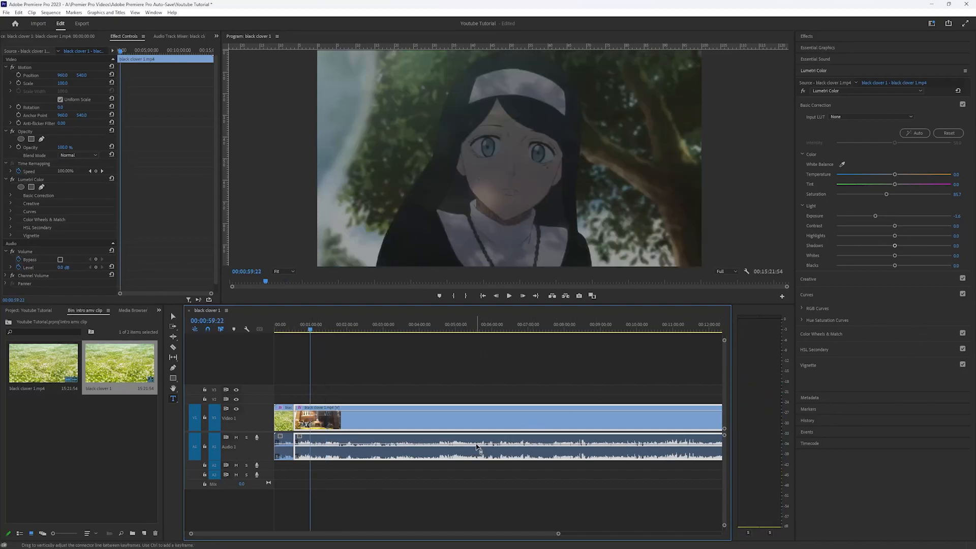
pyautogui.moveTo(478, 447); pyautogui.dragTo(478, 436)
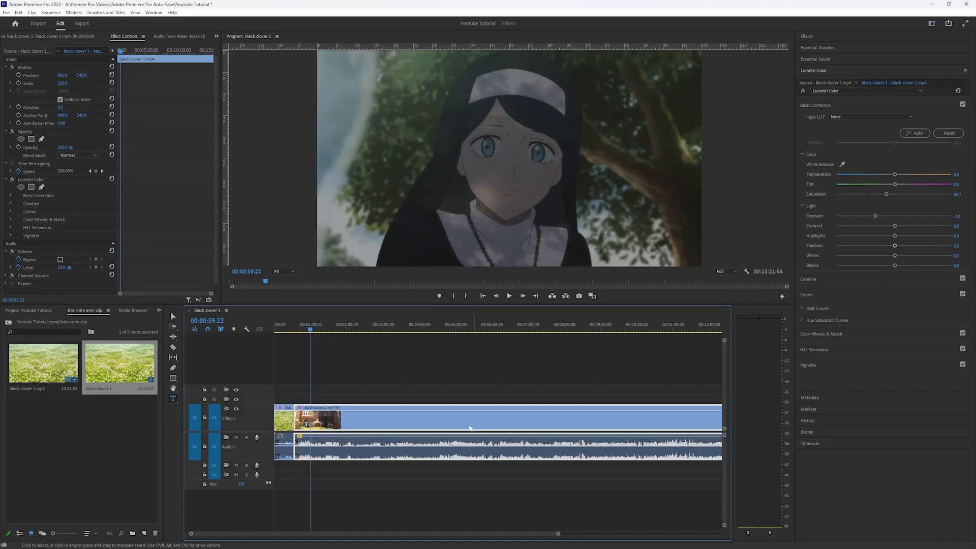
pyautogui.click(300, 328)
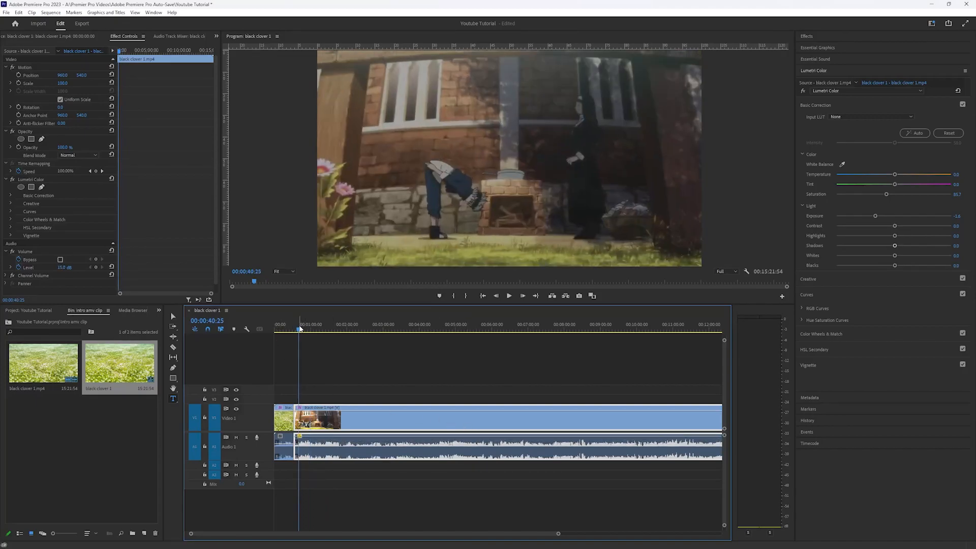
pyautogui.press('space')
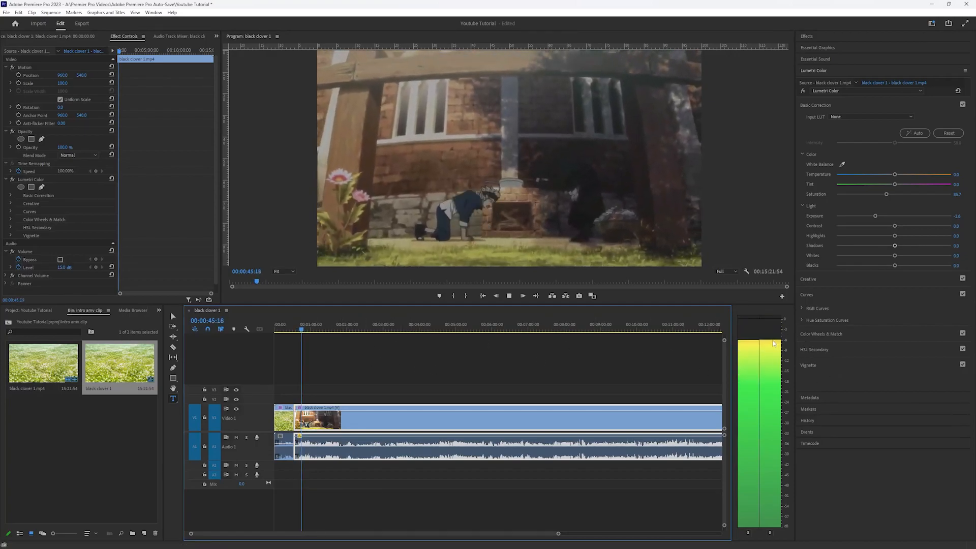
pyautogui.press('space')
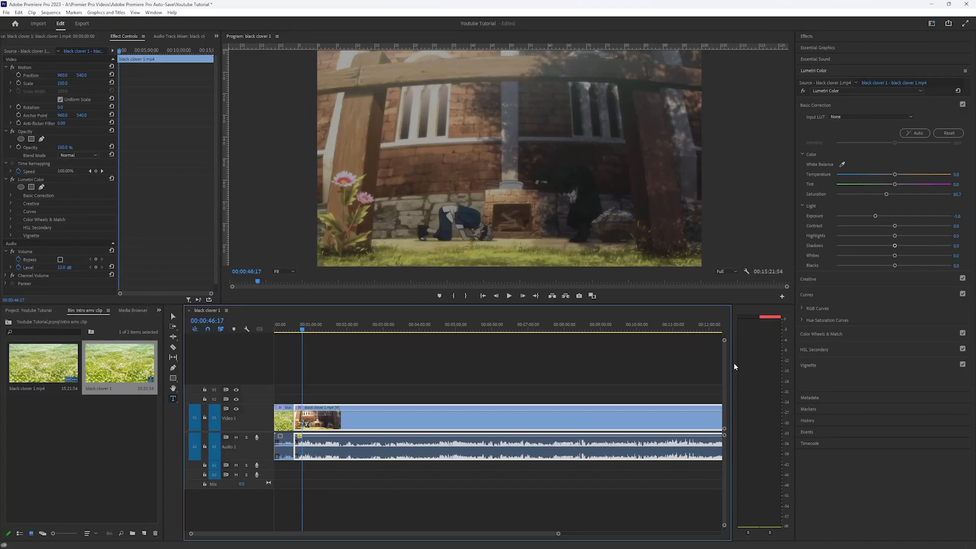
# Widen the tool palette beside the timeline so its tools are arranged in three columns
pyautogui.moveTo(184, 361); pyautogui.dragTo(209, 365)
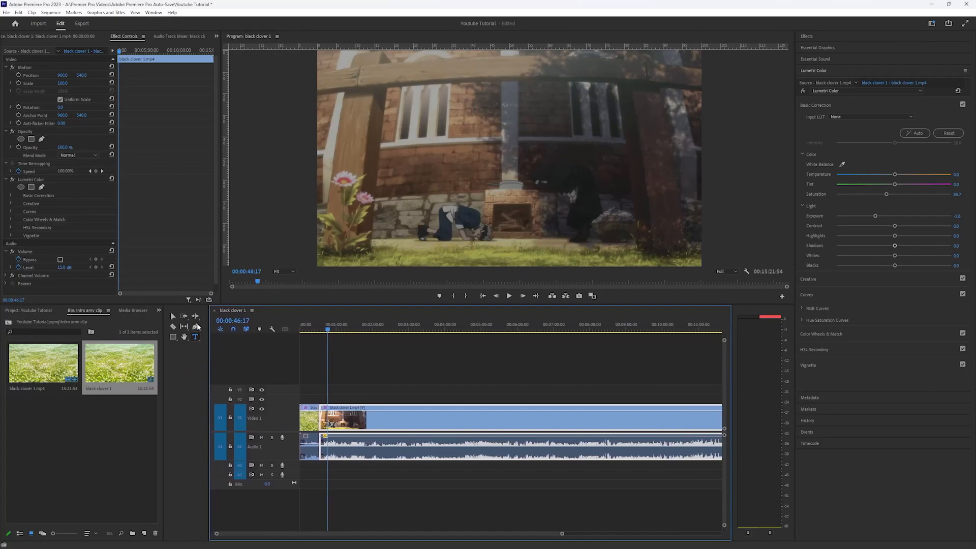
# Move the second segment slightly later on the timeline with the Selection tool, leaving a gap after the first segment
pyautogui.moveTo(329, 329); pyautogui.dragTo(312, 330)
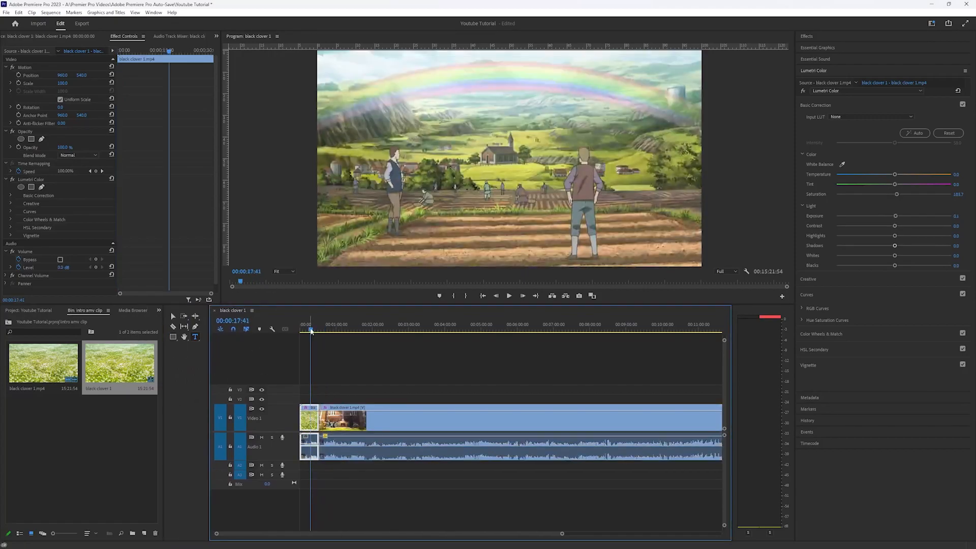
pyautogui.click(191, 374)
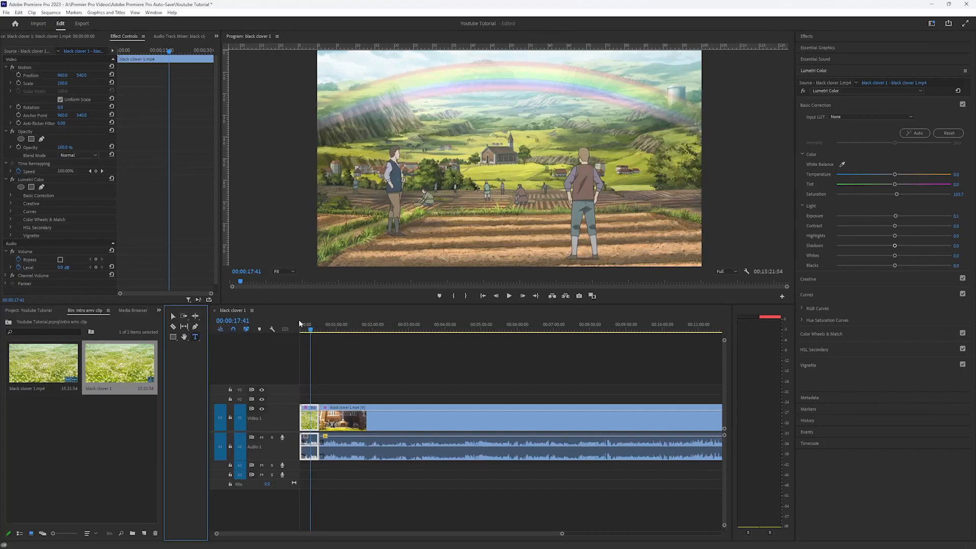
pyautogui.click(318, 326)
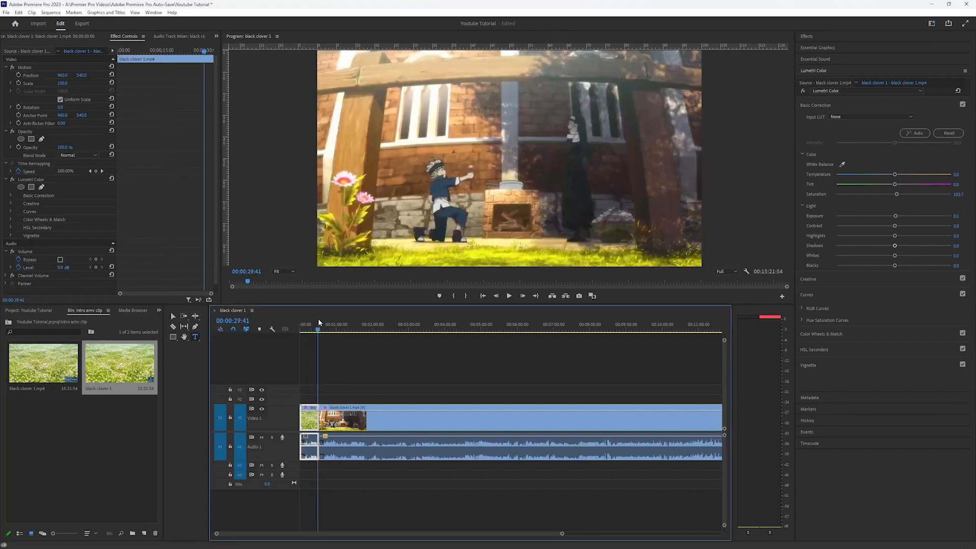
pyautogui.click(172, 317)
pyautogui.click(316, 367)
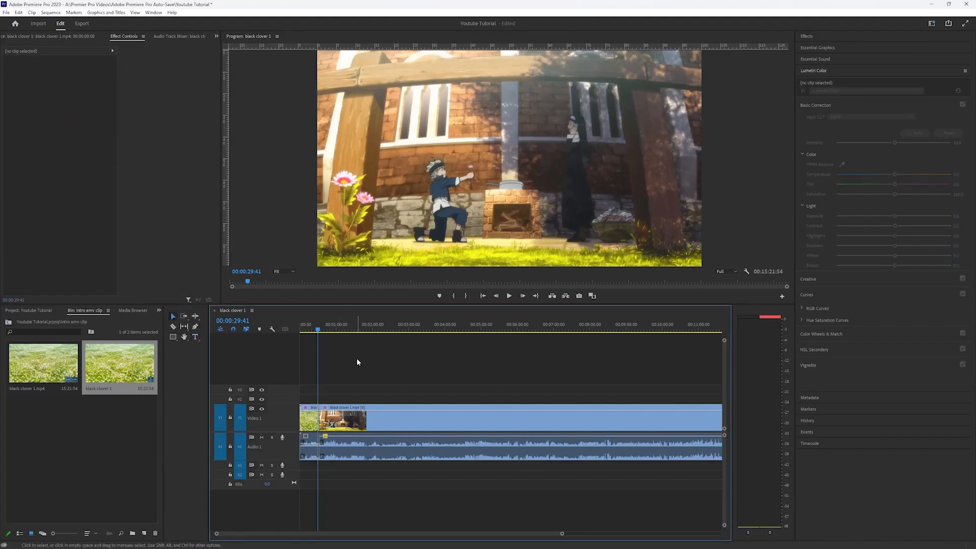
pyautogui.moveTo(359, 411)
pyautogui.mouseDown()
pyautogui.moveTo(470, 410)
pyautogui.moveTo(388, 414)
pyautogui.moveTo(389, 400)
pyautogui.moveTo(362, 400)
pyautogui.moveTo(362, 414)
pyautogui.mouseUp()
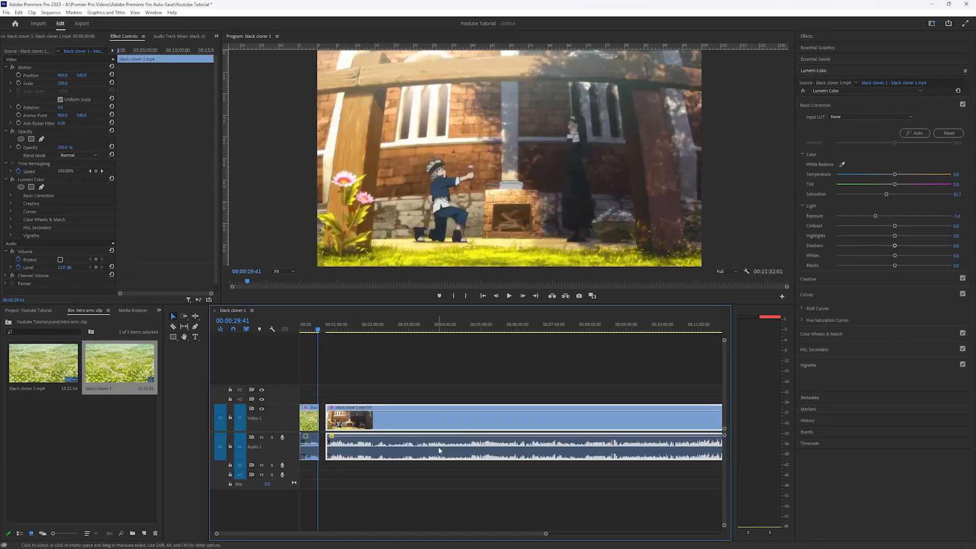
pyautogui.moveTo(351, 459)
pyautogui.mouseDown()
pyautogui.moveTo(351, 476)
pyautogui.moveTo(352, 455)
pyautogui.mouseUp()
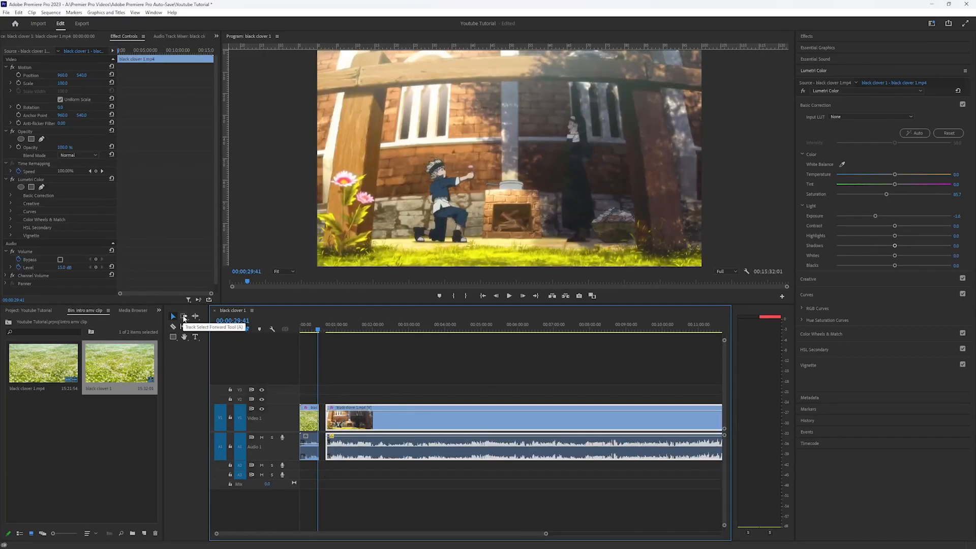
# Select every clip from the first segment onward with the Track Select Forward tool, and return to the Selection tool
pyautogui.press('a')
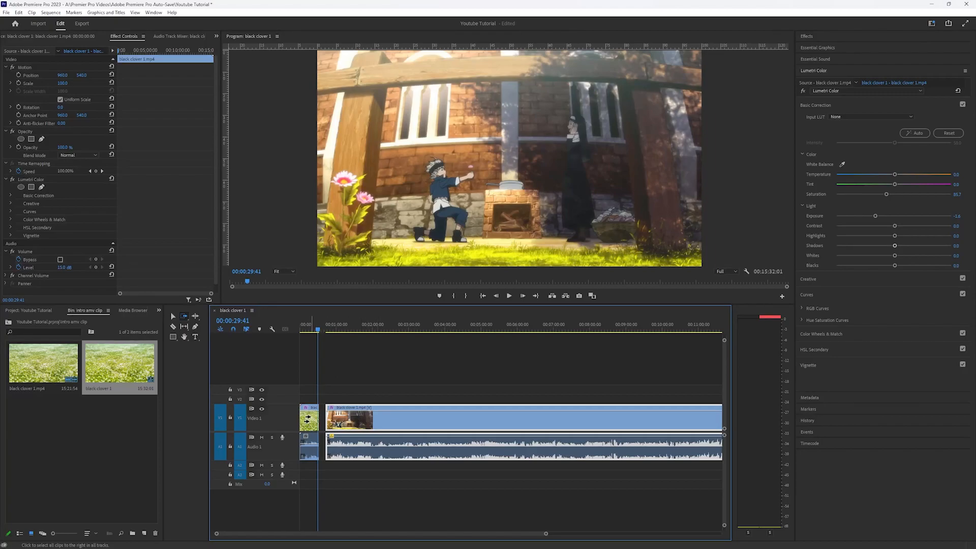
pyautogui.click(308, 419)
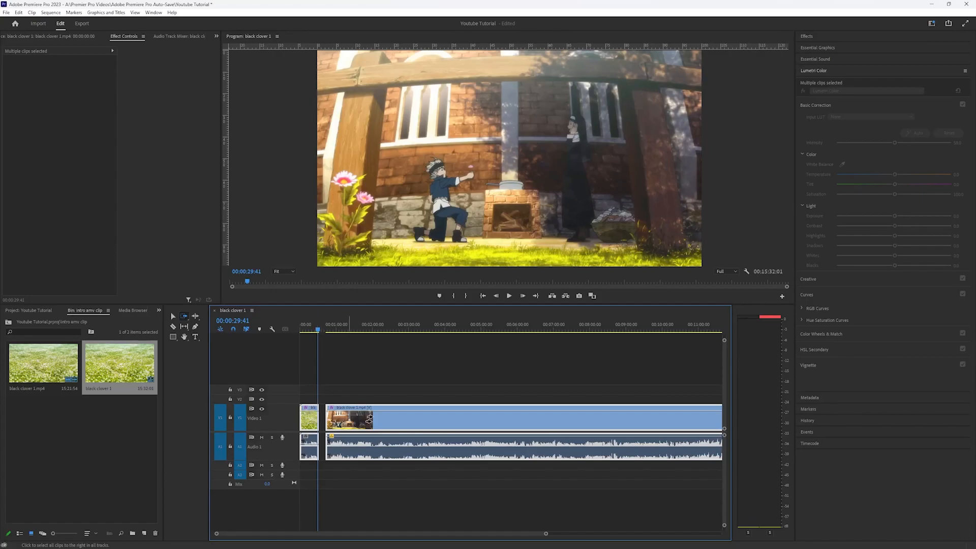
pyautogui.press('v')
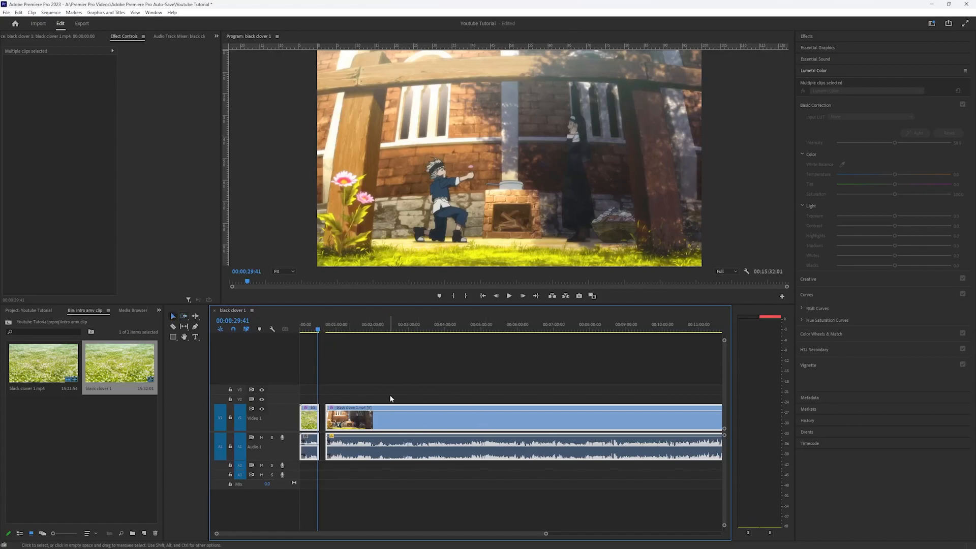
# Split the second segment at 00:02:11:59, 00:03:14:30, 00:04:00:36 and 00:04:50:29
pyautogui.click(380, 326)
pyautogui.hotkey('ctrl', 'k')
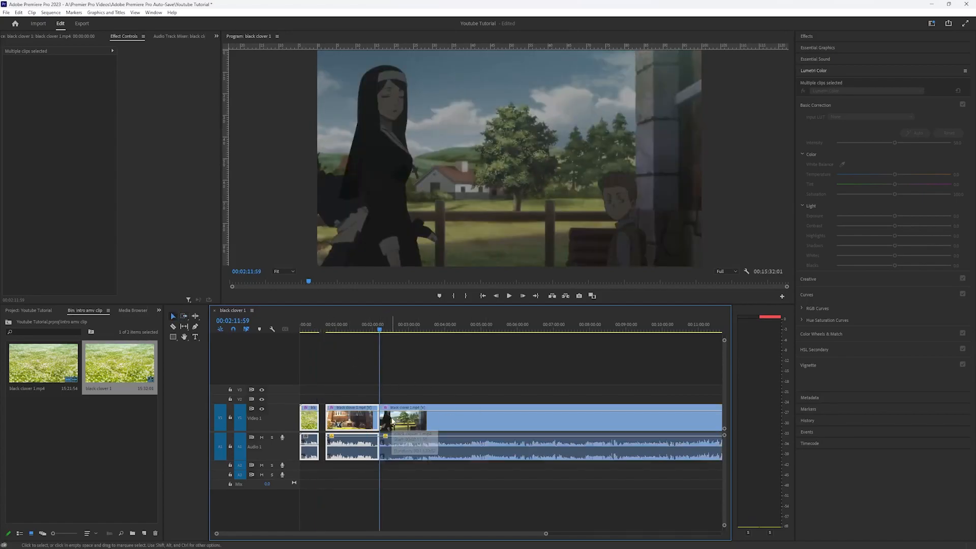
pyautogui.click(416, 327)
pyautogui.hotkey('ctrl', 'k')
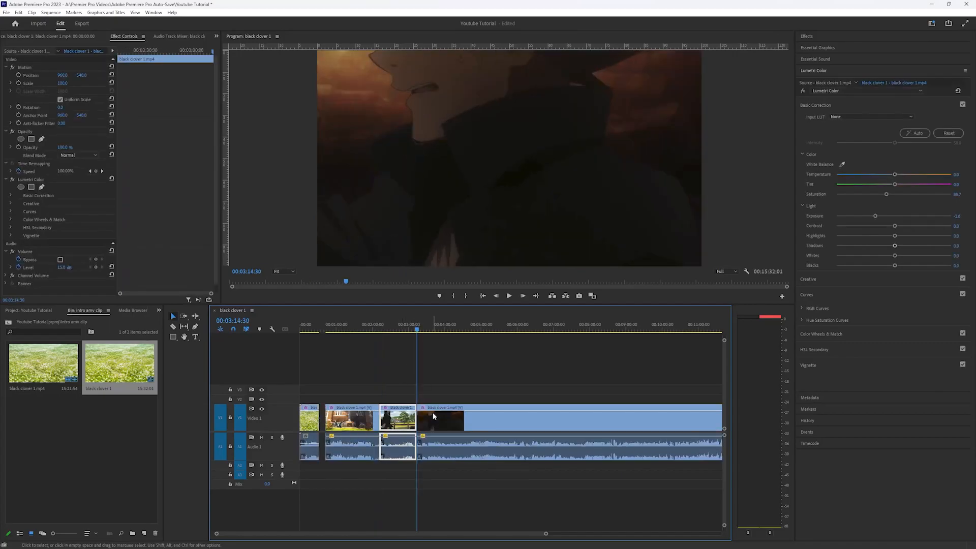
pyautogui.click(446, 327)
pyautogui.hotkey('ctrl', 'k')
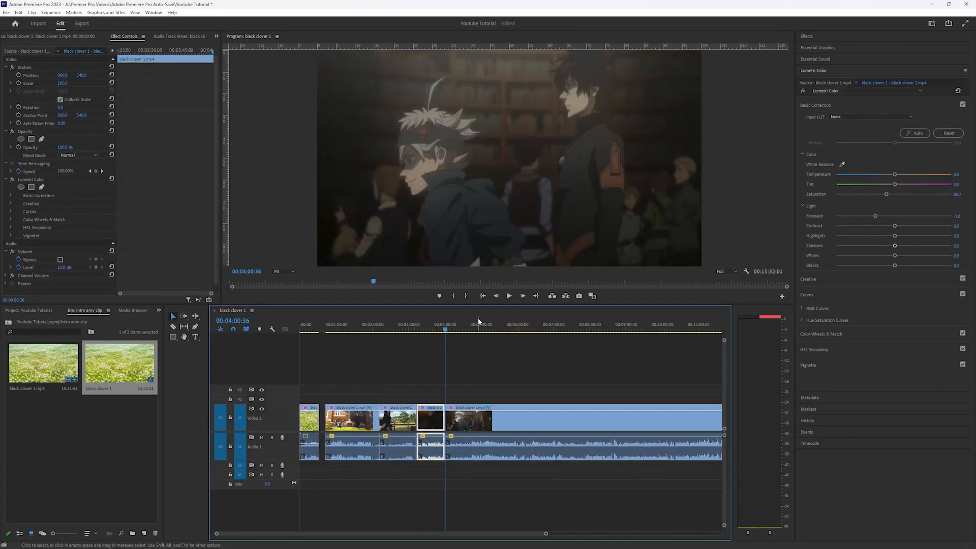
pyautogui.click(475, 326)
pyautogui.hotkey('ctrl', 'k')
# Spread the newly cut segments apart along the timeline with uneven gaps between them
pyautogui.moveTo(500, 410); pyautogui.dragTo(560, 422)
pyautogui.moveTo(460, 425); pyautogui.dragTo(496, 425)
pyautogui.moveTo(429, 419)
pyautogui.mouseDown()
pyautogui.moveTo(447, 420)
pyautogui.moveTo(411, 420)
pyautogui.mouseUp()
pyautogui.moveTo(350, 421); pyautogui.dragTo(362, 421)
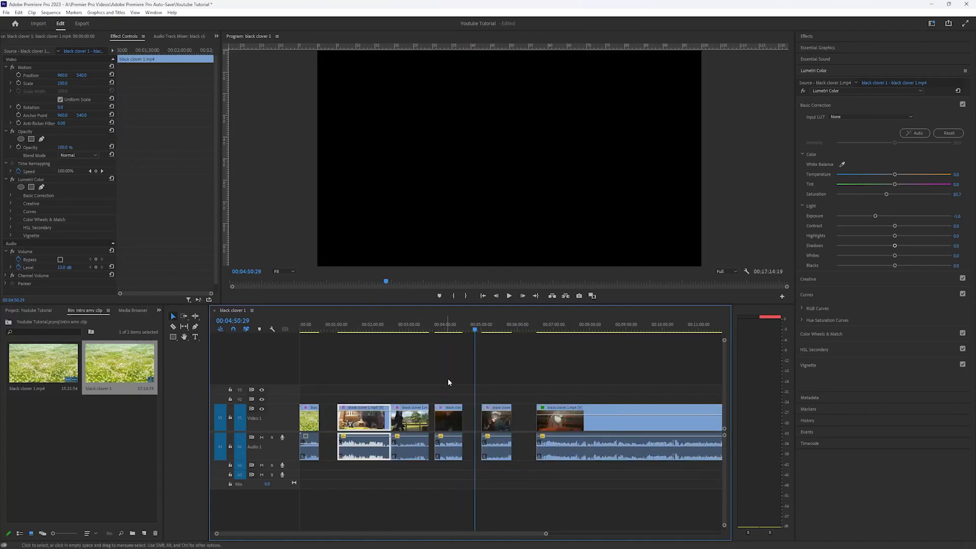
# Move all segments after the first back against it as one group with the Track Select Forward tool
pyautogui.scroll(-5, 448, 380)
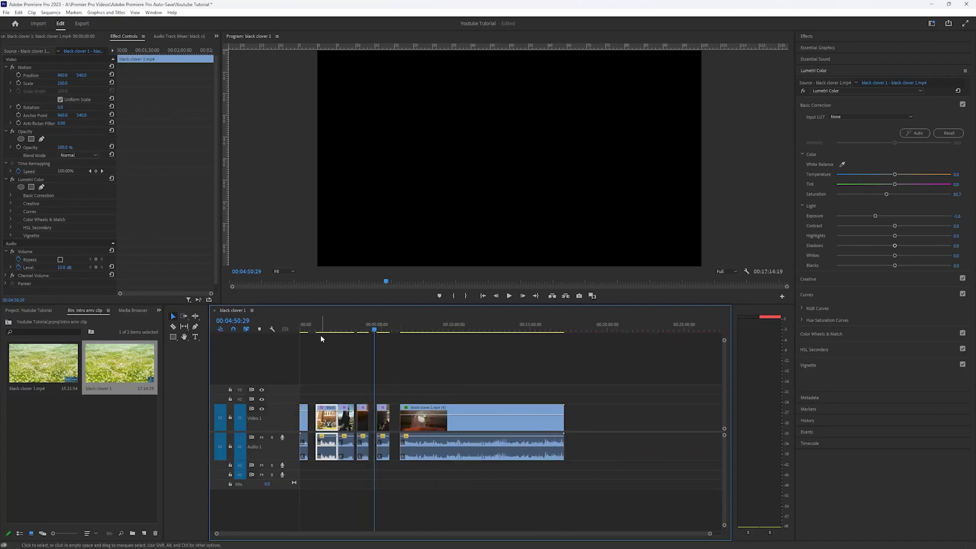
pyautogui.scroll(2, 400, 401)
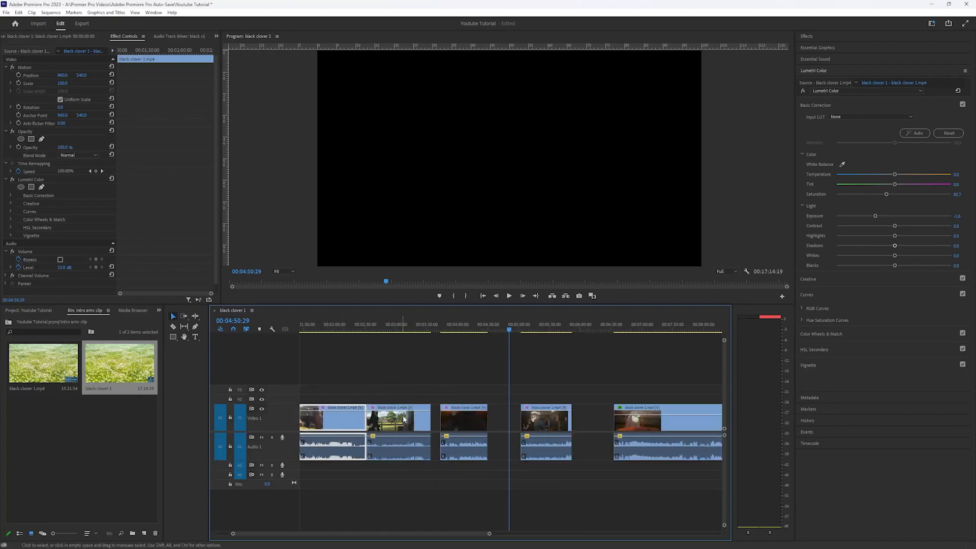
pyautogui.scroll(2, 396, 420)
pyautogui.click(357, 331)
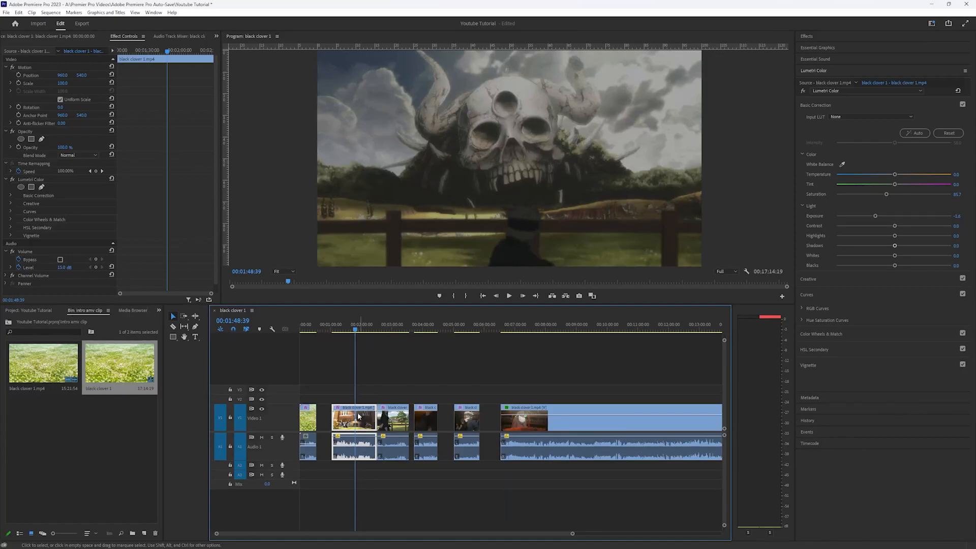
pyautogui.press('a')
pyautogui.moveTo(352, 420)
pyautogui.mouseDown()
pyautogui.moveTo(487, 423)
pyautogui.moveTo(350, 428)
pyautogui.mouseUp()
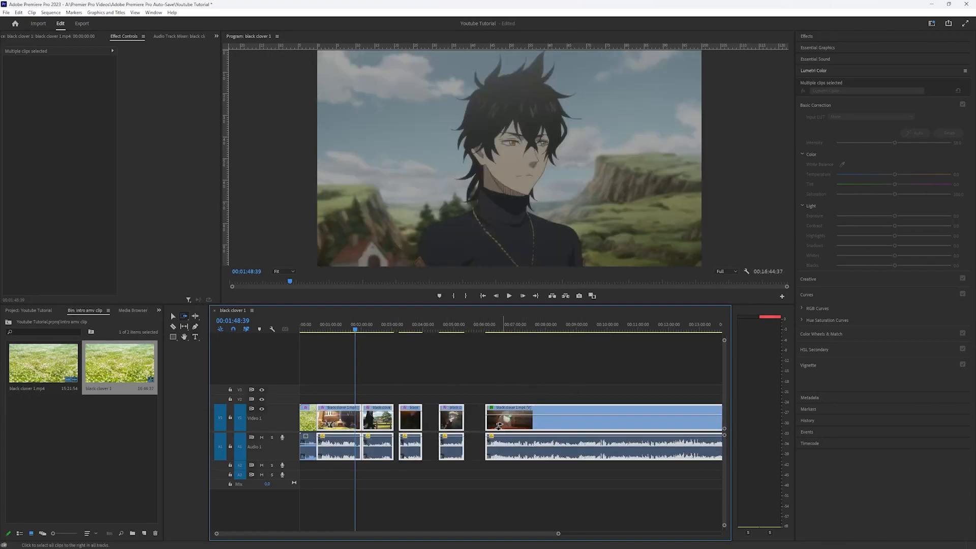
# Ripple-delete the gap between the fourth and fifth segments
pyautogui.press('v')
pyautogui.click(430, 417)
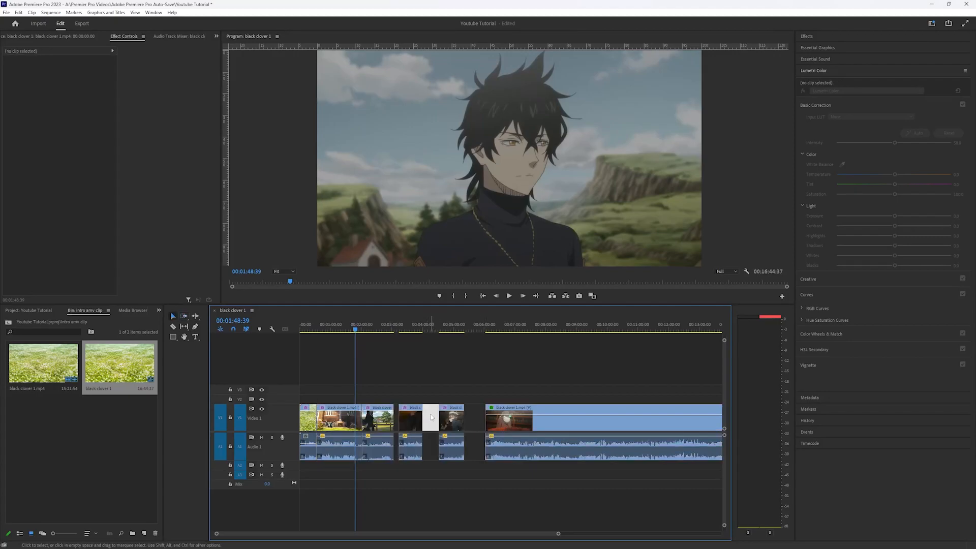
pyautogui.rightClick(429, 414)
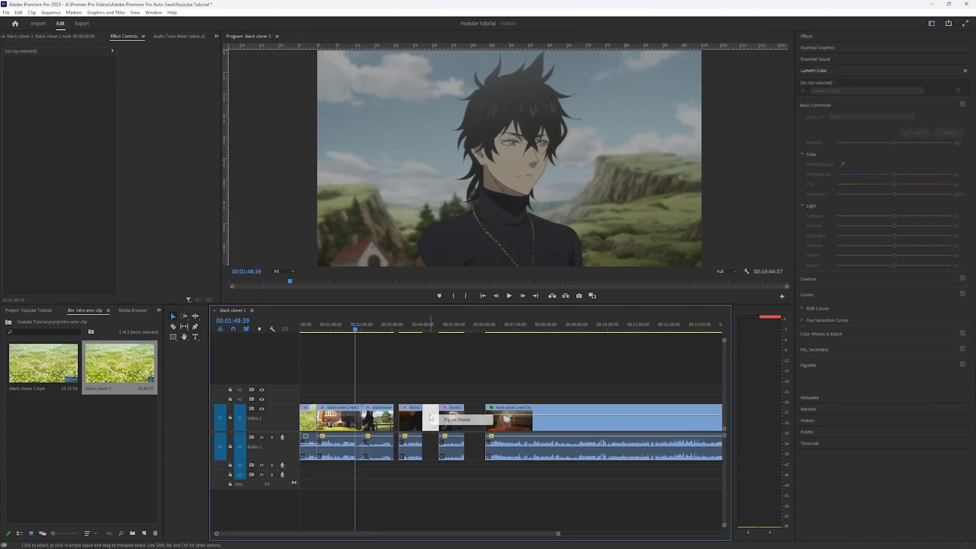
pyautogui.click(455, 420)
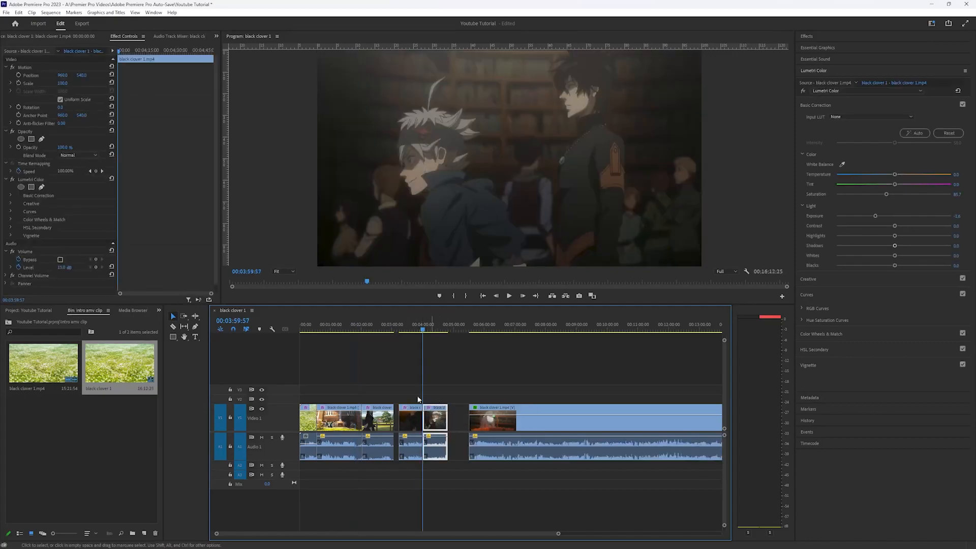
# Cut the fourth segment, just before 00:03:59:57, into six pieces with the Razor tool
pyautogui.click(185, 365)
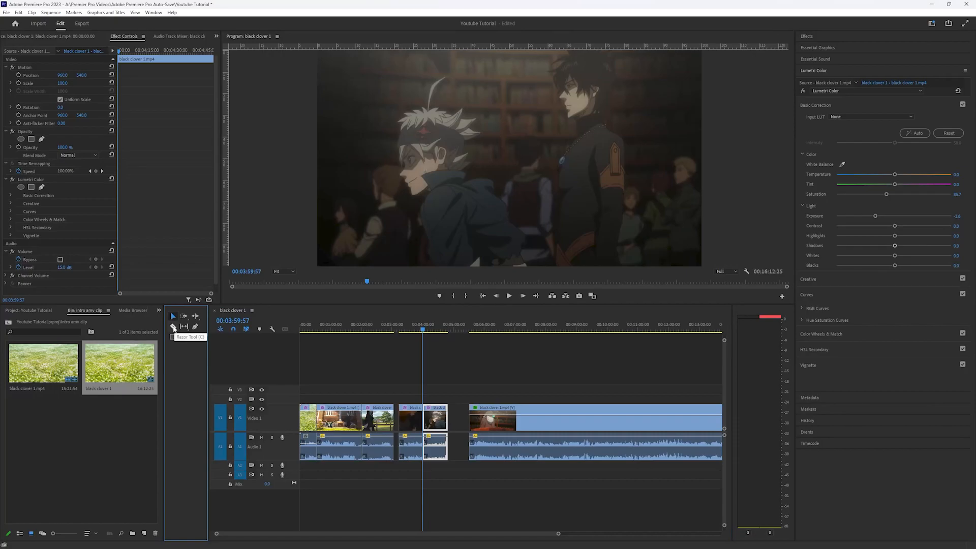
pyautogui.click(172, 328)
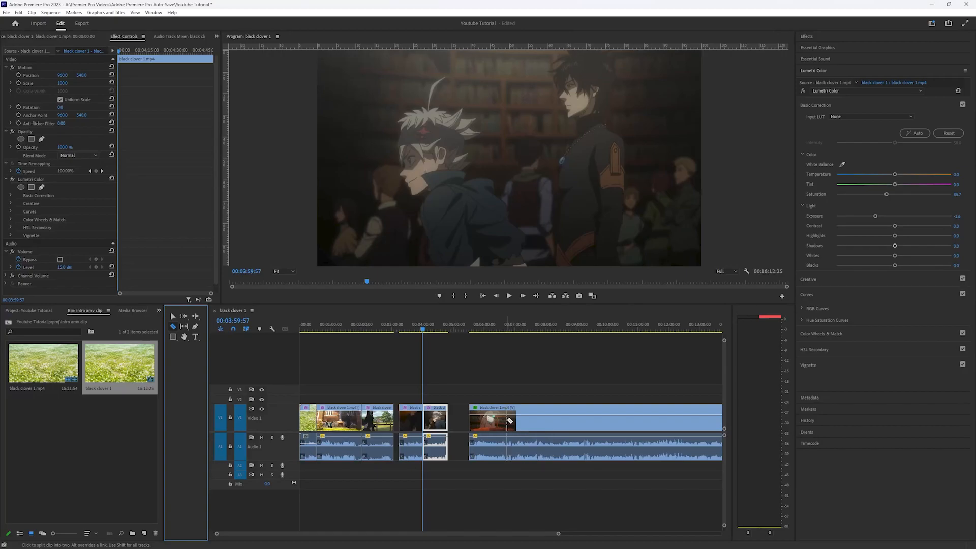
pyautogui.press('=')
pyautogui.press('=')
pyautogui.press('=')
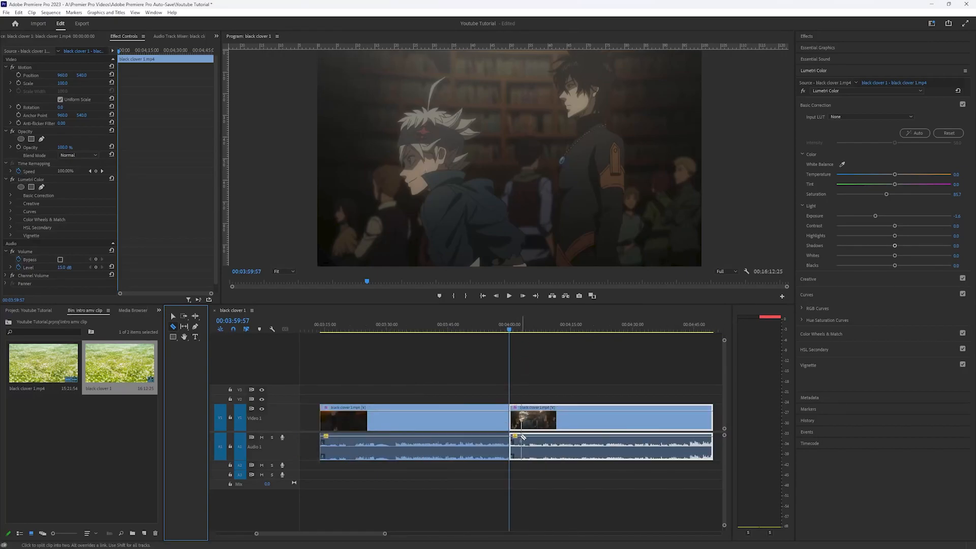
pyautogui.click(482, 437)
pyautogui.click(455, 436)
pyautogui.click(428, 437)
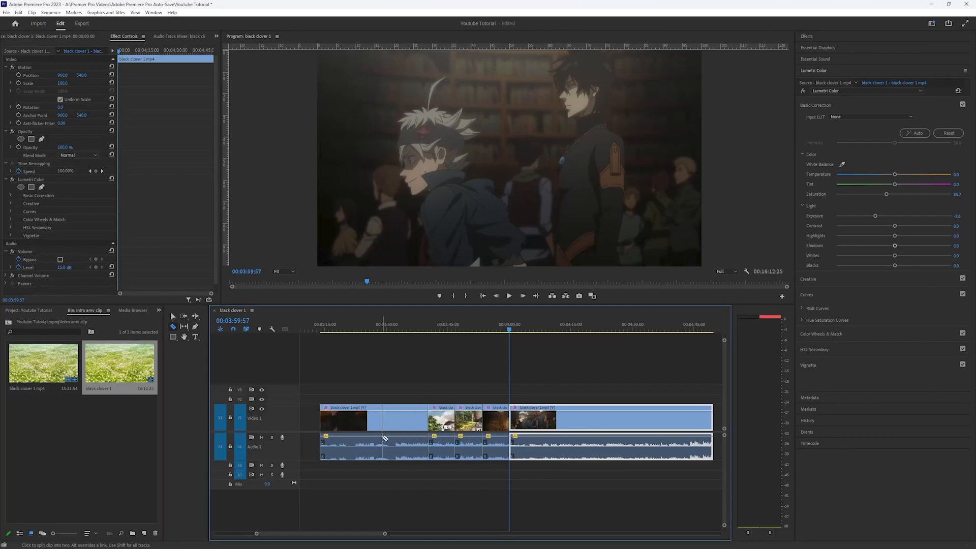
pyautogui.click(382, 438)
pyautogui.click(341, 439)
# Cut the fifth segment, starting at 00:03:59:57, into five pieces with the Razor tool
pyautogui.click(538, 438)
pyautogui.click(584, 439)
pyautogui.click(641, 439)
pyautogui.click(674, 439)
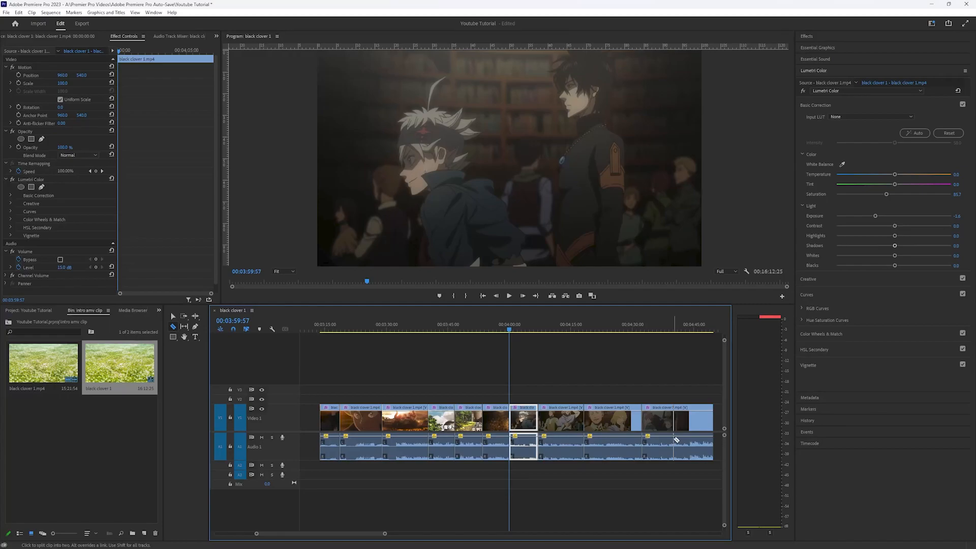
pyautogui.click(676, 439)
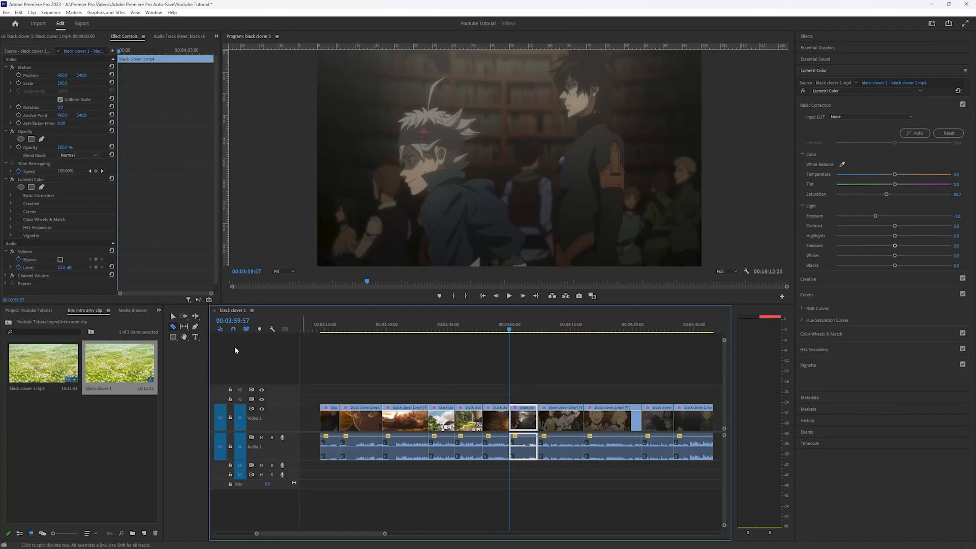
# Add a text title reading "hello youtube" near the upper middle of the frame at 00:03:59:57
pyautogui.click(195, 338)
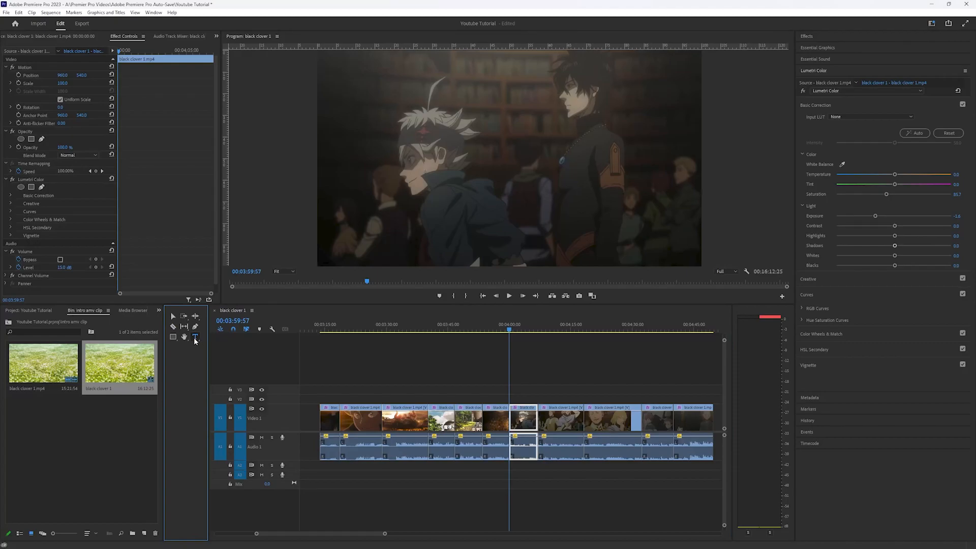
pyautogui.click(497, 141)
pyautogui.click(494, 137)
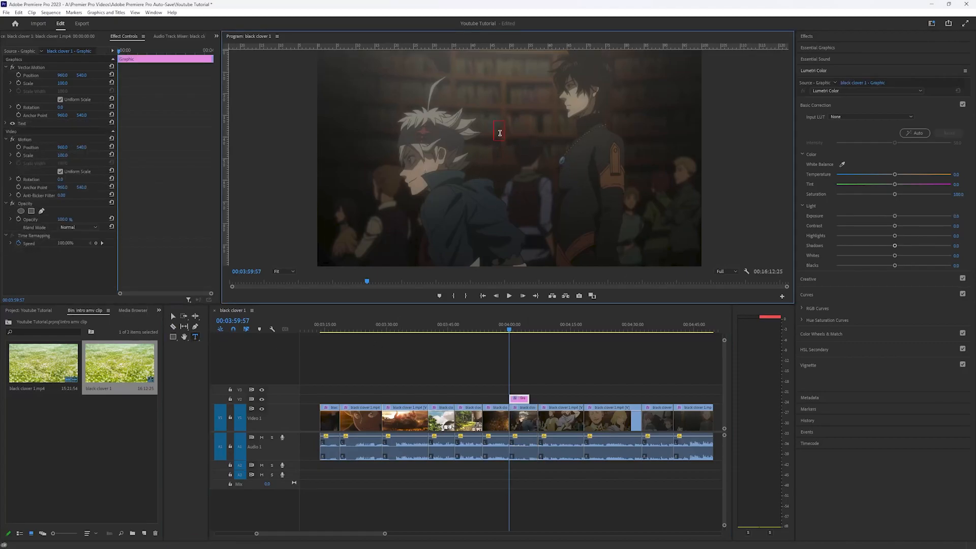
pyautogui.write('hello youtube')
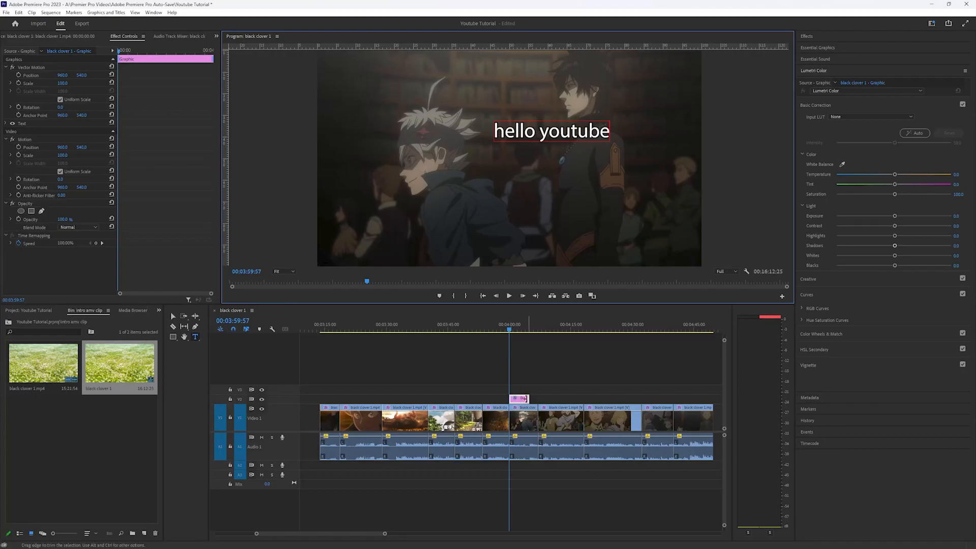
# Extend the title clip at both ends to span about 00:03:53 to 00:04:18, and preview it at 00:03:58:28
pyautogui.moveTo(529, 399); pyautogui.dragTo(584, 399)
pyautogui.moveTo(510, 399); pyautogui.dragTo(483, 399)
pyautogui.moveTo(508, 330)
pyautogui.mouseDown()
pyautogui.moveTo(482, 331)
pyautogui.moveTo(504, 328)
pyautogui.mouseUp()
pyautogui.click(504, 328)
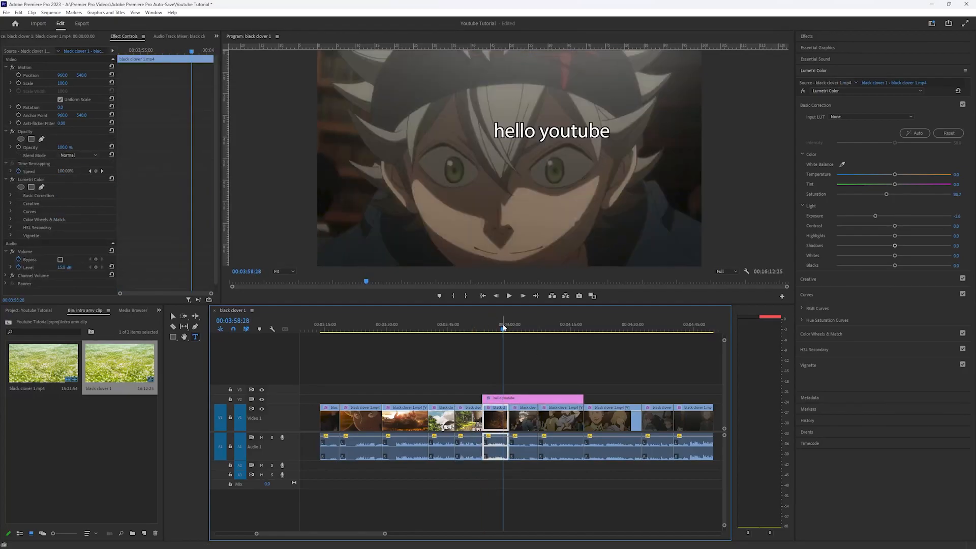
# Look over the whole sequence with no clip selected, and place the playhead at 00:05:12:12 before the last segment
pyautogui.press('-')
pyautogui.press('-')
pyautogui.press('-')
pyautogui.press('-')
pyautogui.press('-')
pyautogui.press('-')
pyautogui.moveTo(600, 388); pyautogui.dragTo(581, 358)
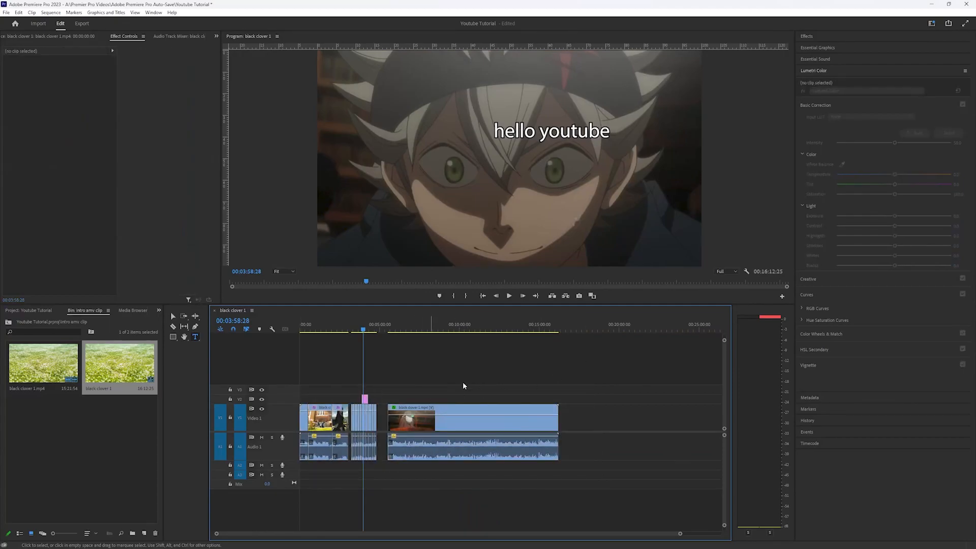
pyautogui.moveTo(403, 330); pyautogui.dragTo(385, 330)
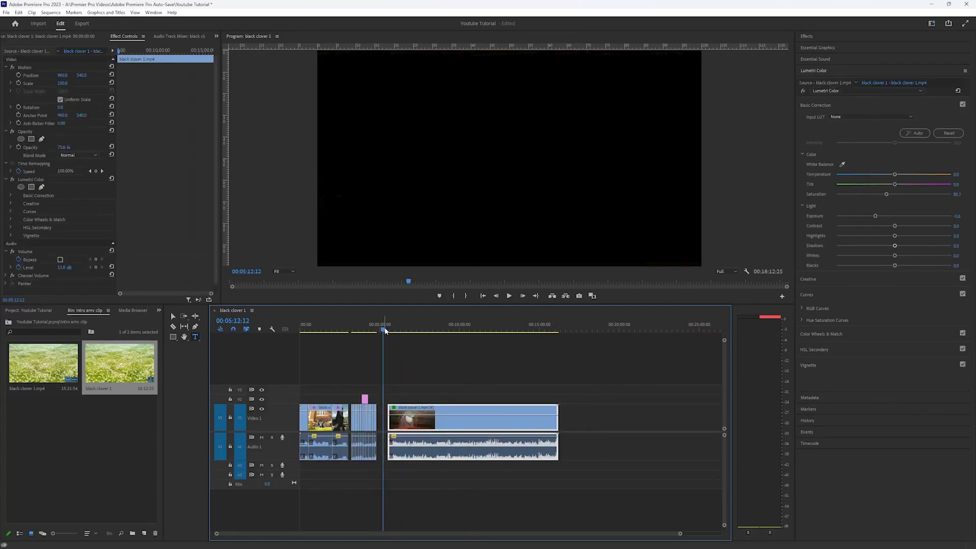